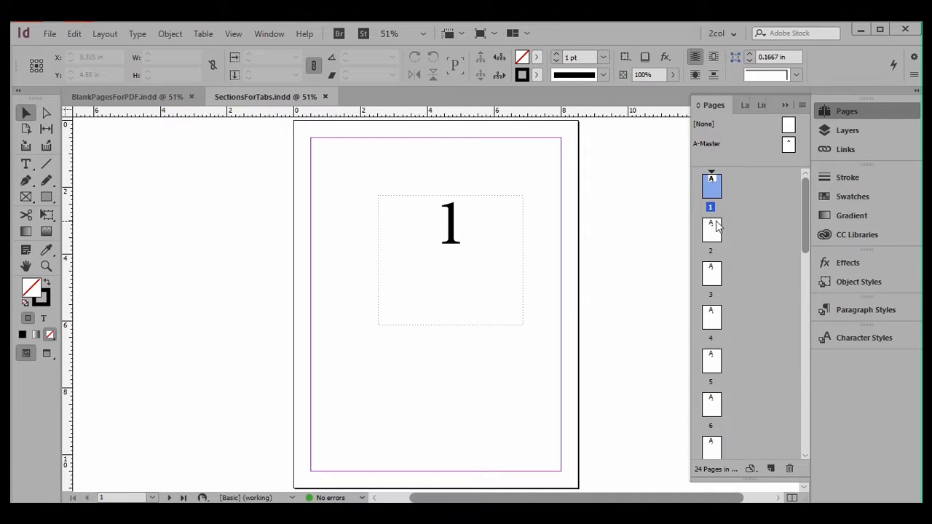
Step: View the A-Master page and document pages 1, 2 and 4 to examine the automatic page numbering
double_click(712, 143)
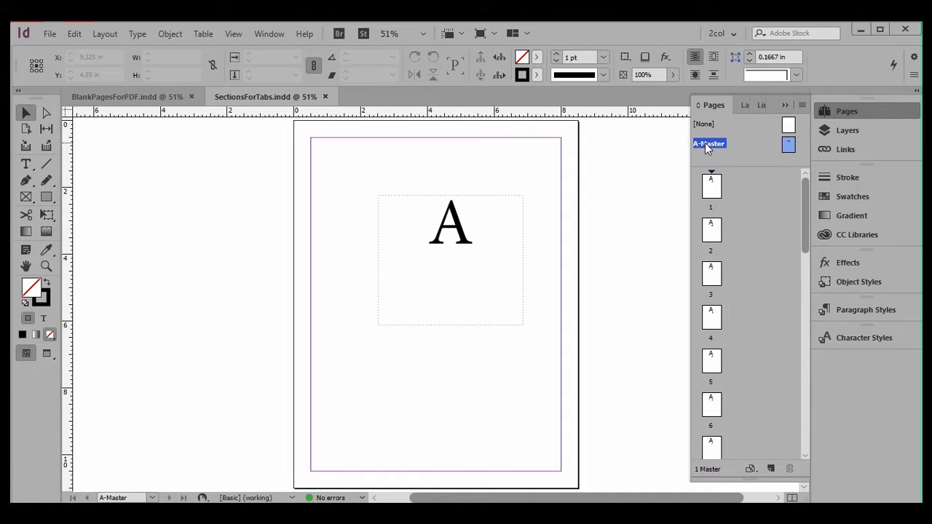
double_click(711, 188)
double_click(710, 233)
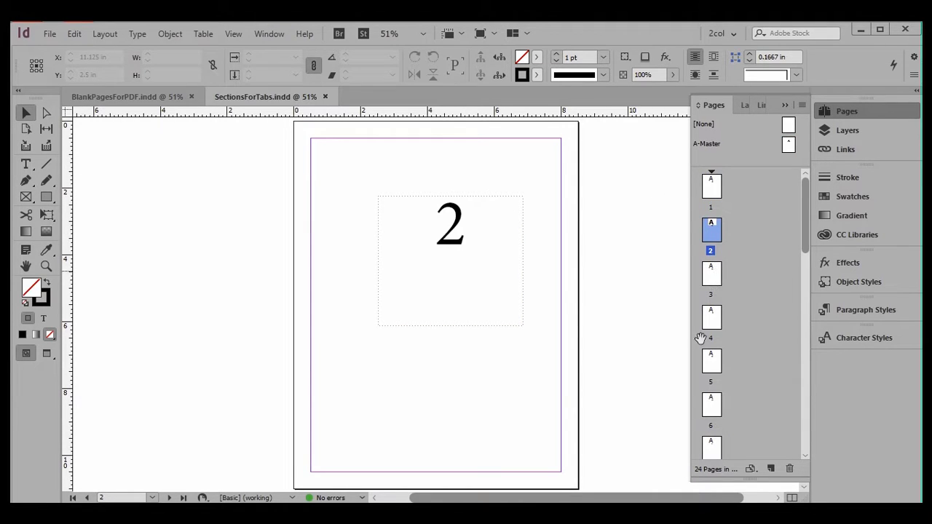
double_click(713, 320)
Step: Start a new section on page 11 with automatic page numbering in the a, b, c, d... style
scroll(751, 339, down, 2)
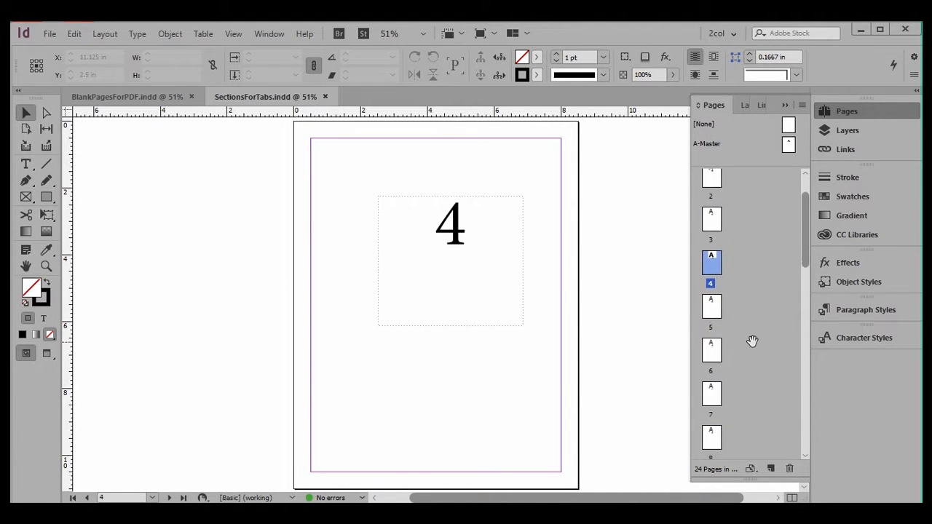
scroll(750, 314, down, 1)
scroll(749, 311, down, 2)
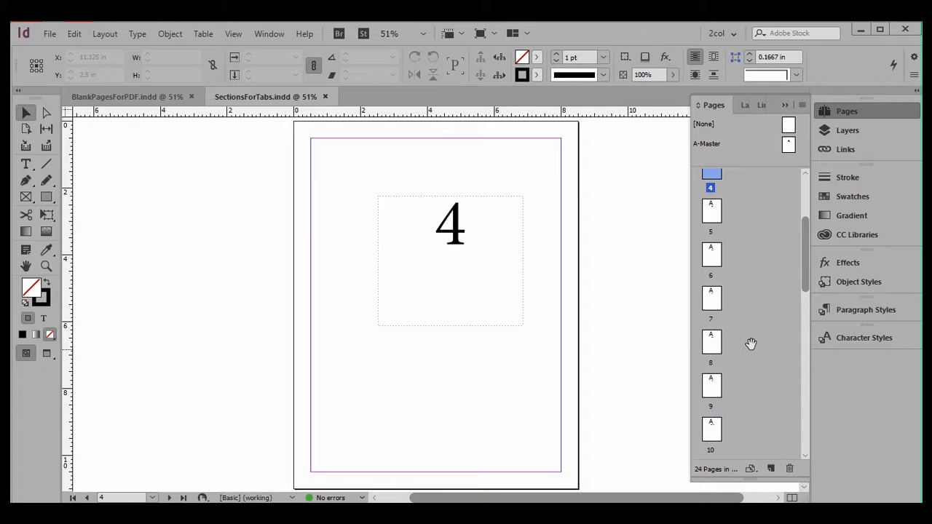
scroll(750, 333, down, 1)
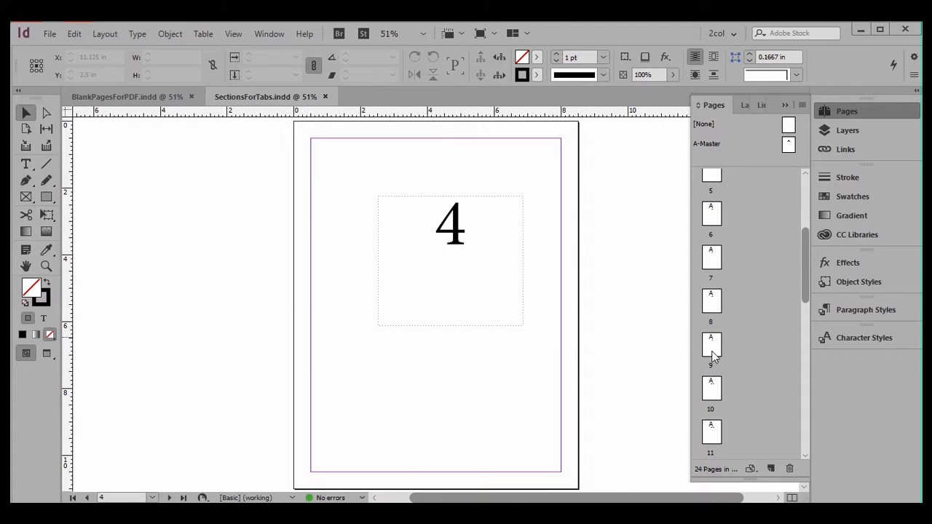
scroll(721, 364, down, 2)
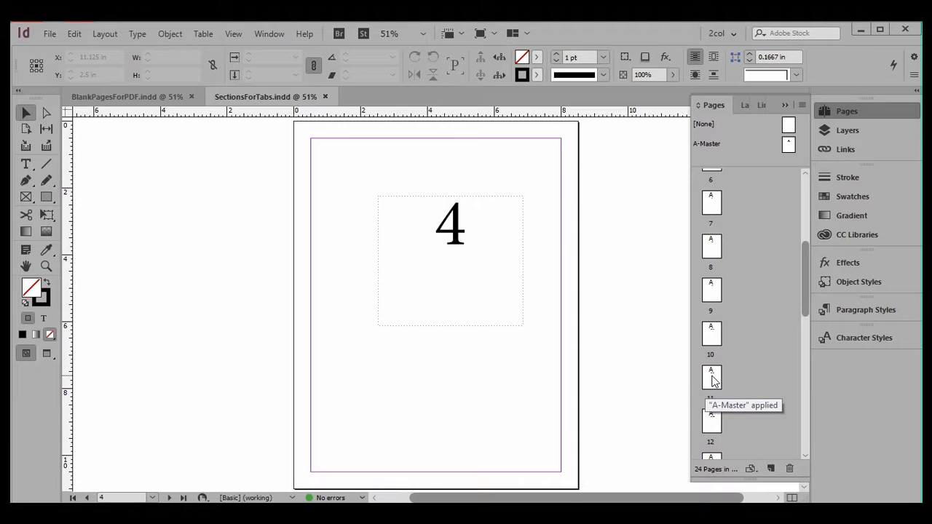
double_click(714, 380)
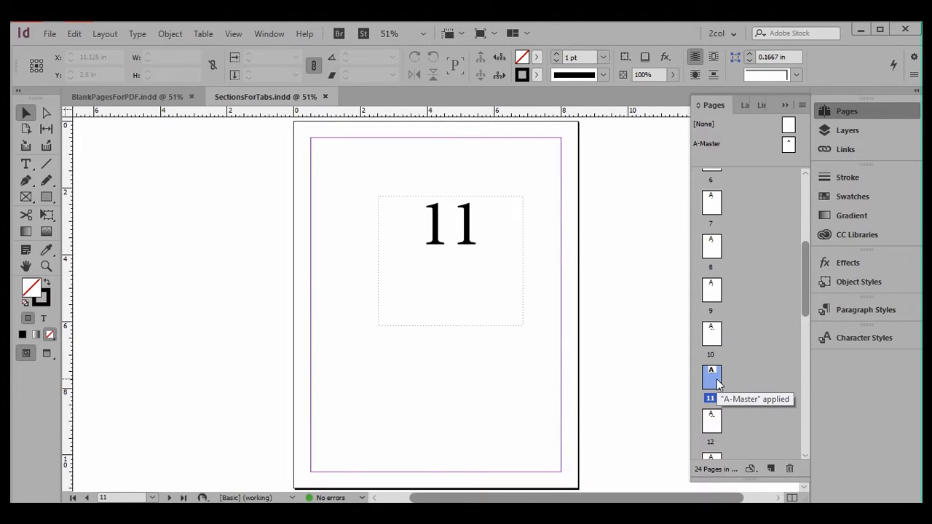
click(803, 106)
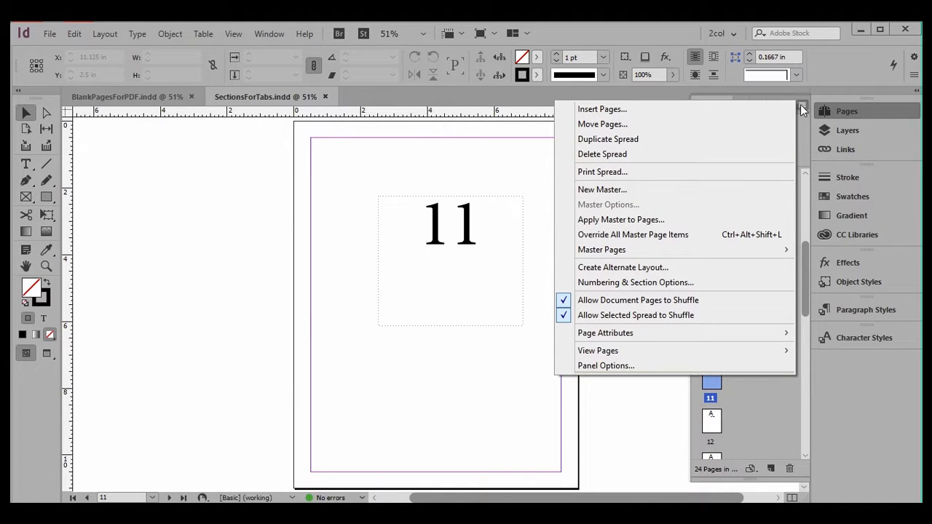
click(643, 282)
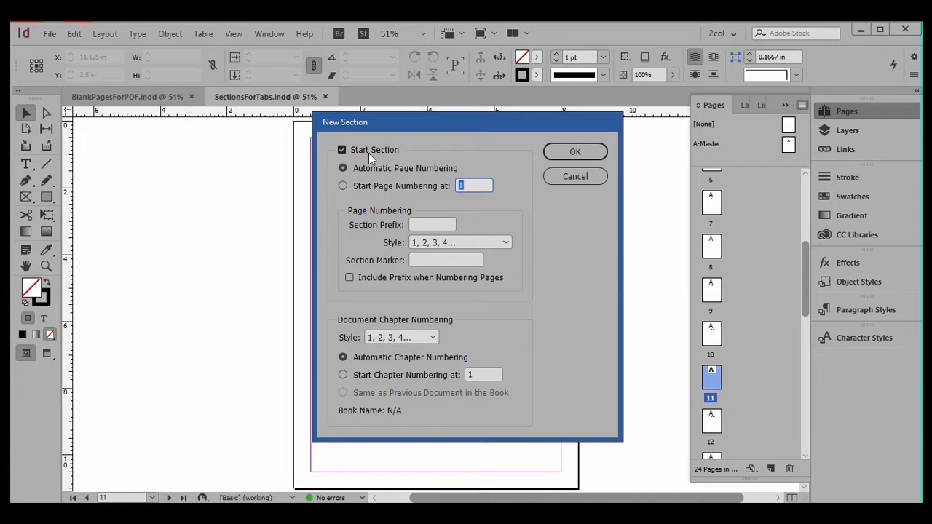
click(470, 241)
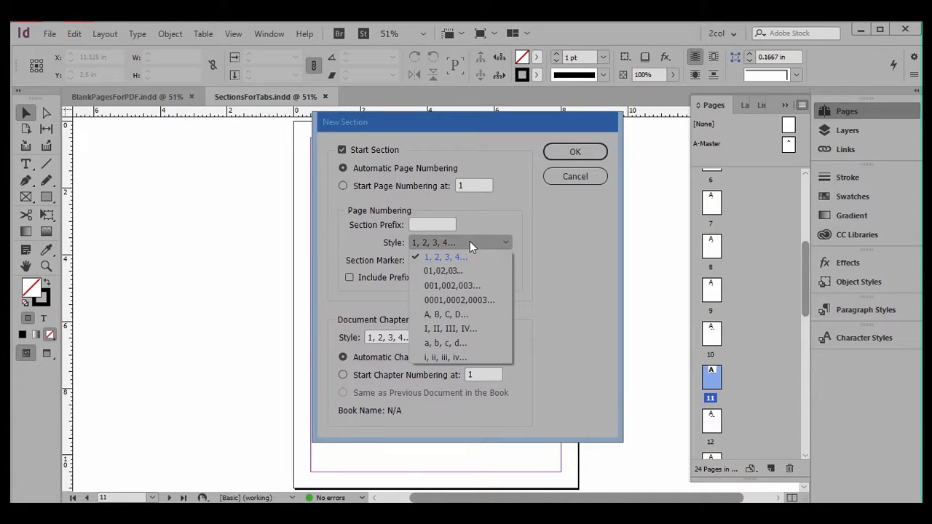
click(459, 343)
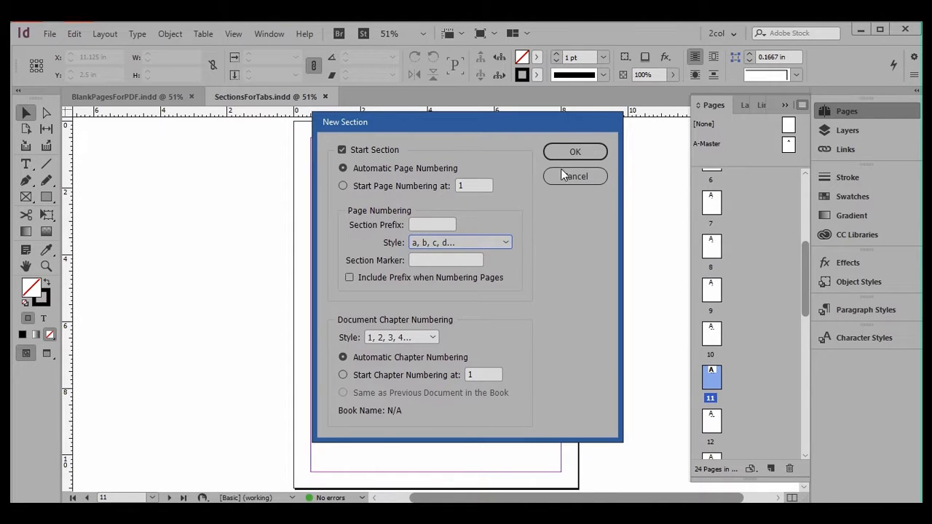
click(580, 152)
Step: Start a new section on page l with 1, 2, 3, 4... style numbering starting at 11, and check it against page k
scroll(762, 363, down, 1)
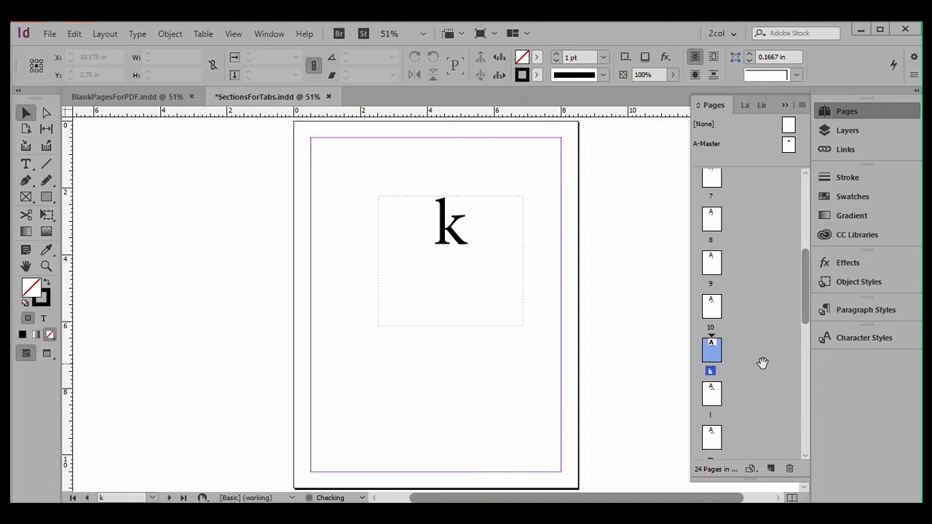
scroll(763, 362, down, 2)
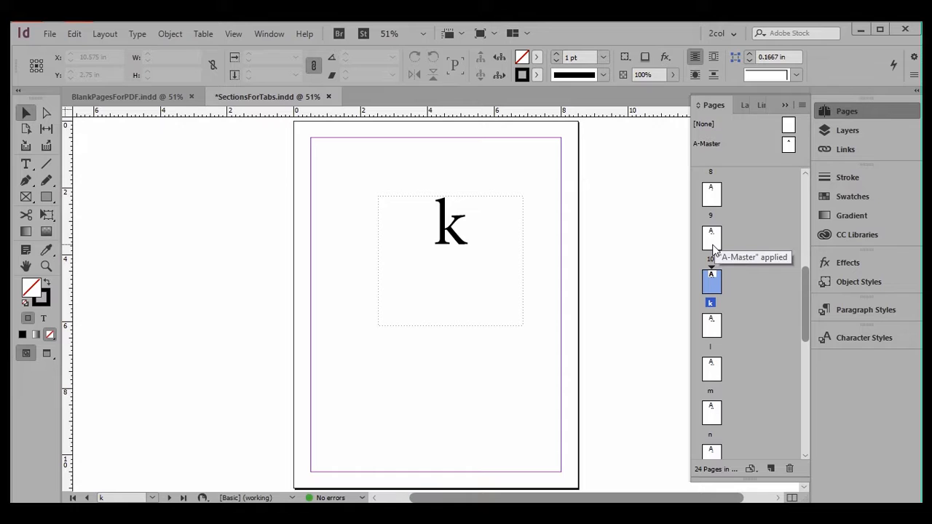
double_click(712, 327)
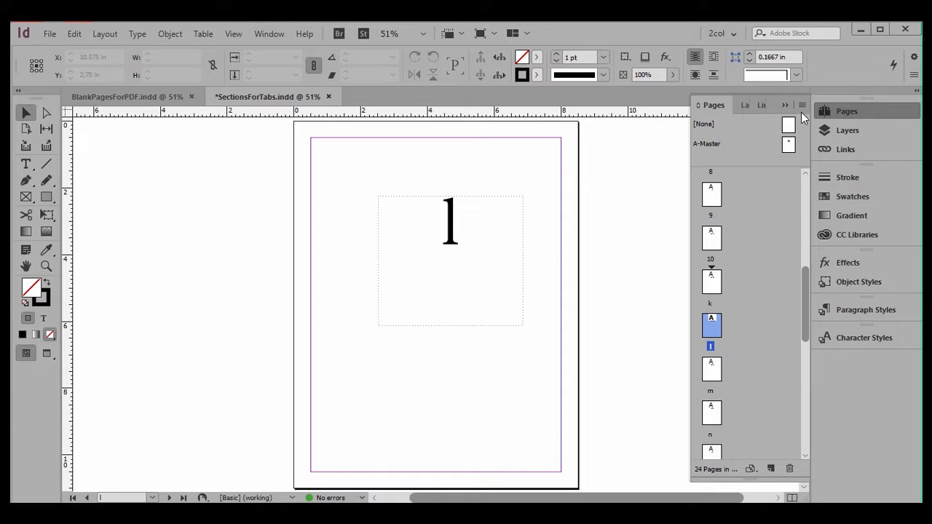
click(801, 106)
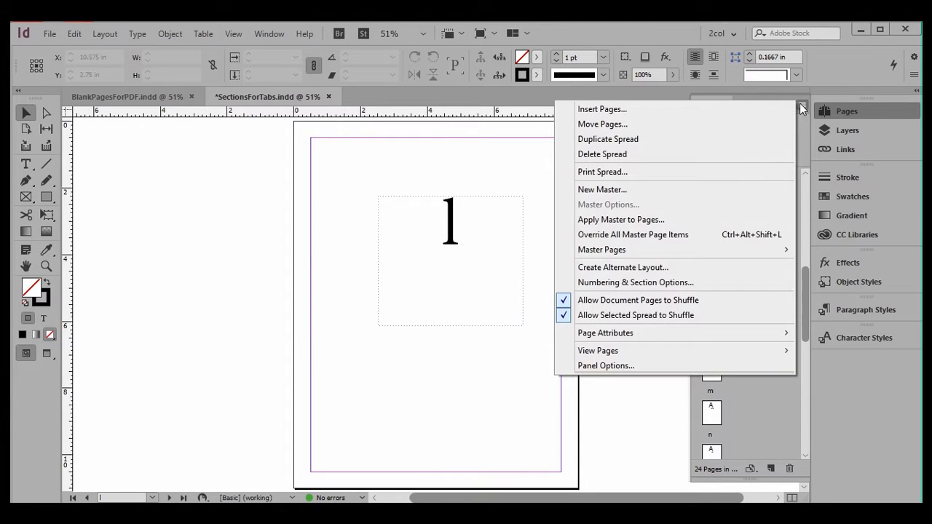
click(626, 282)
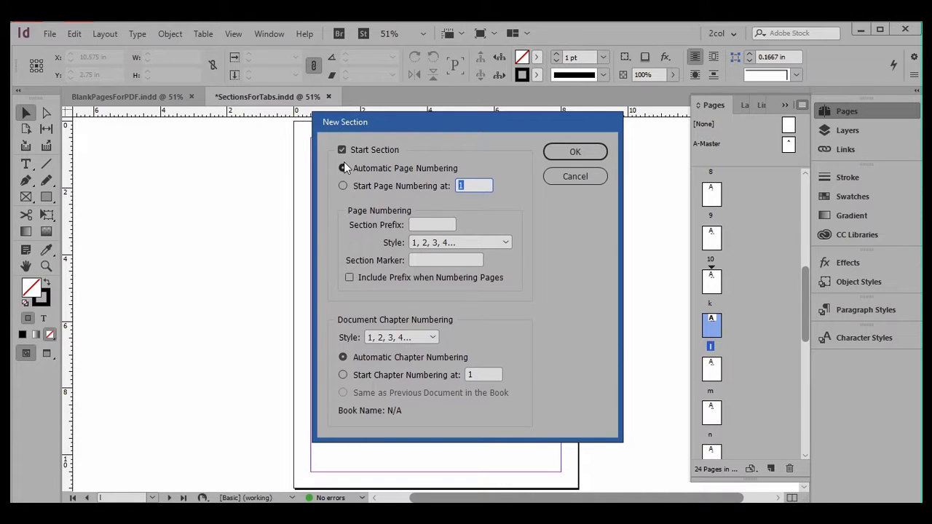
click(466, 186)
text(1)
click(576, 151)
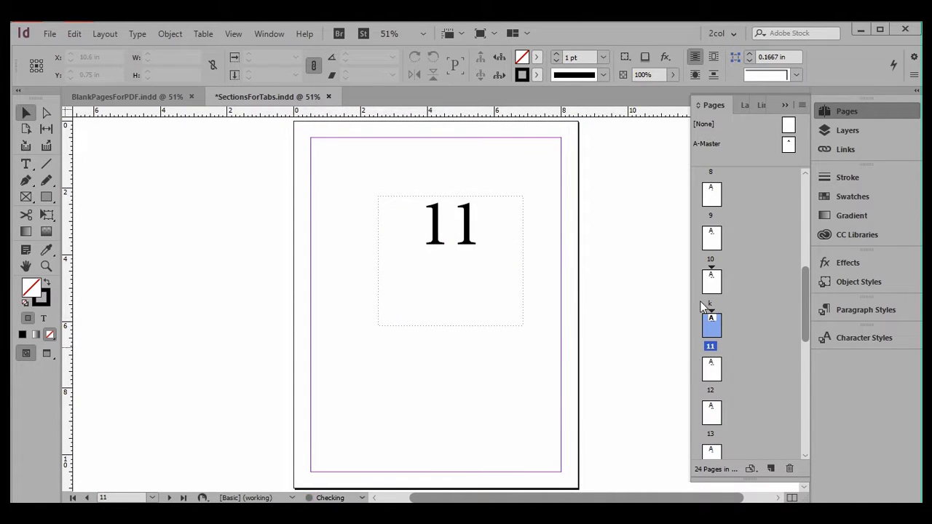
double_click(714, 280)
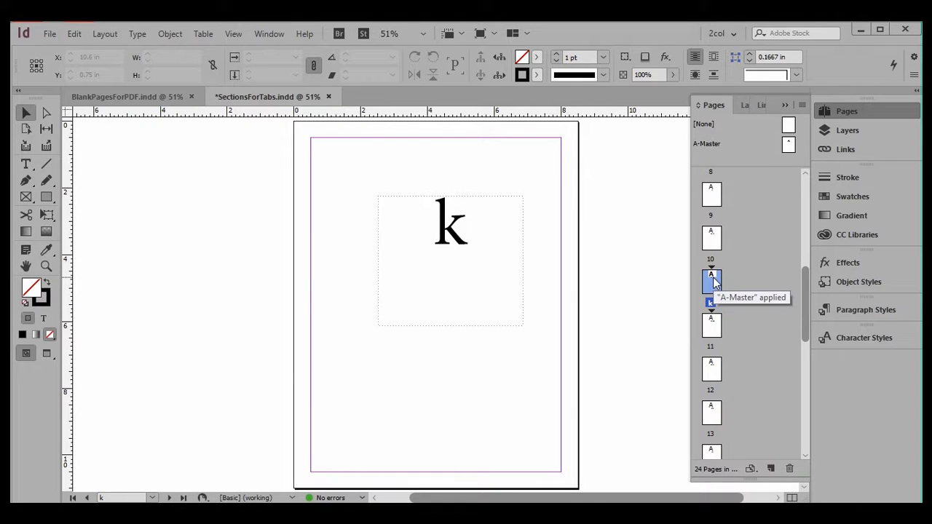
double_click(712, 323)
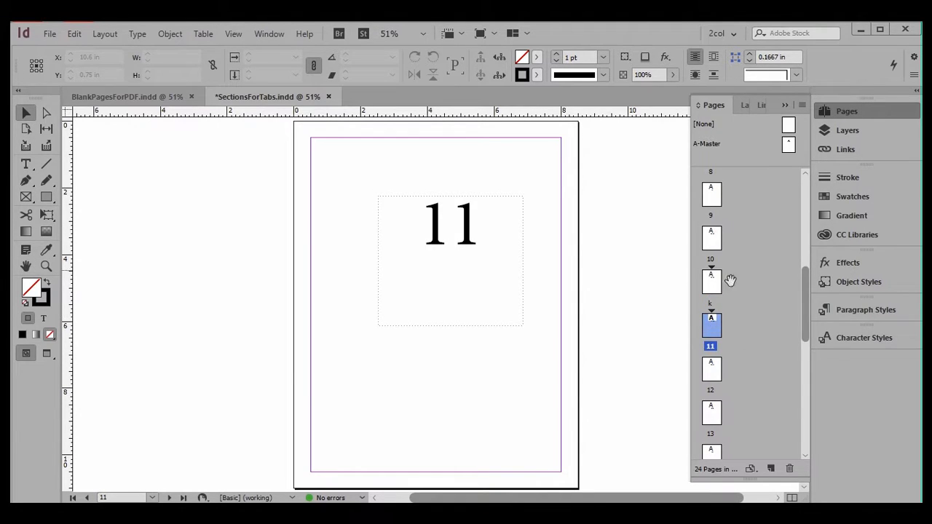
Step: Start a new section on page 16 with automatic page numbering in the a, b, c, d... style
scroll(730, 396, down, 1)
scroll(736, 393, down, 3)
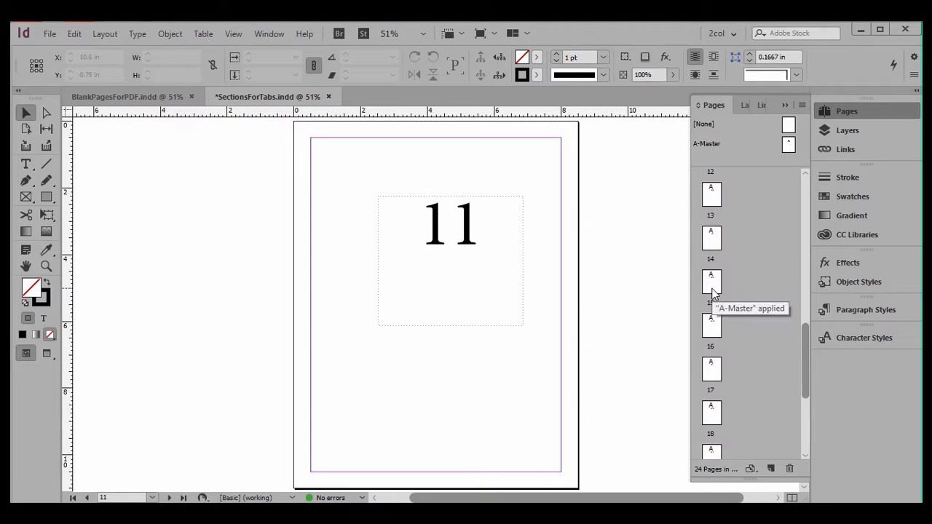
double_click(711, 324)
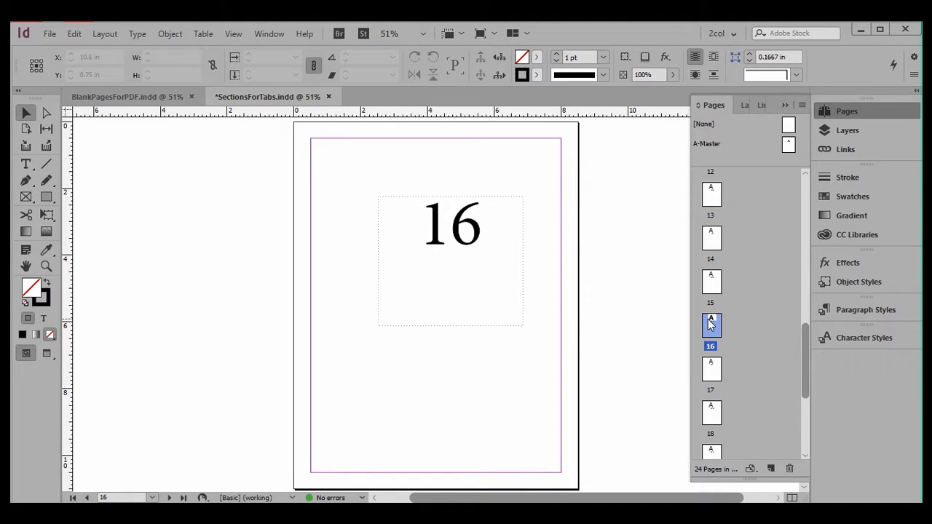
click(800, 106)
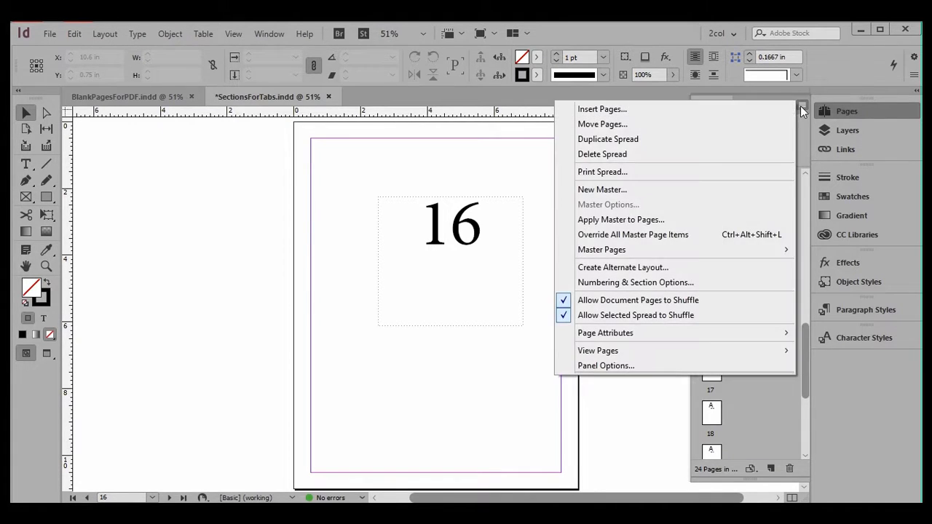
click(669, 284)
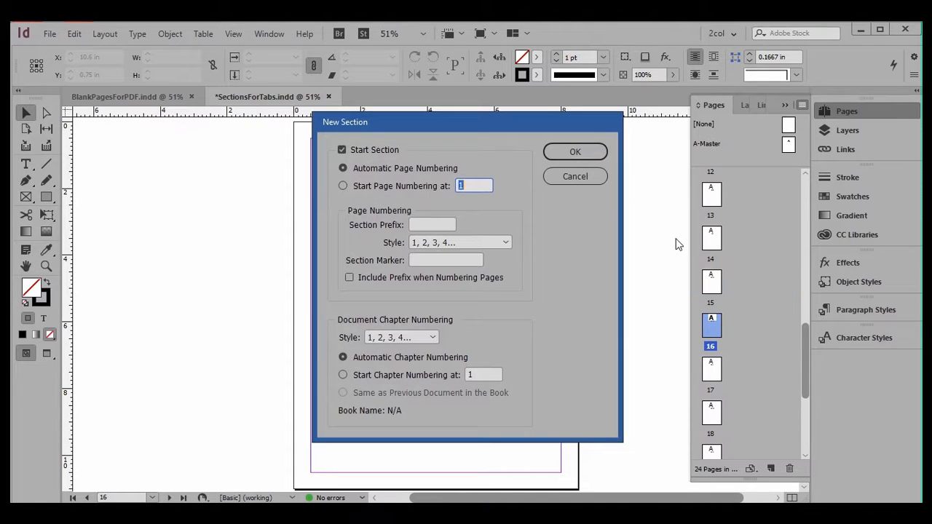
click(441, 242)
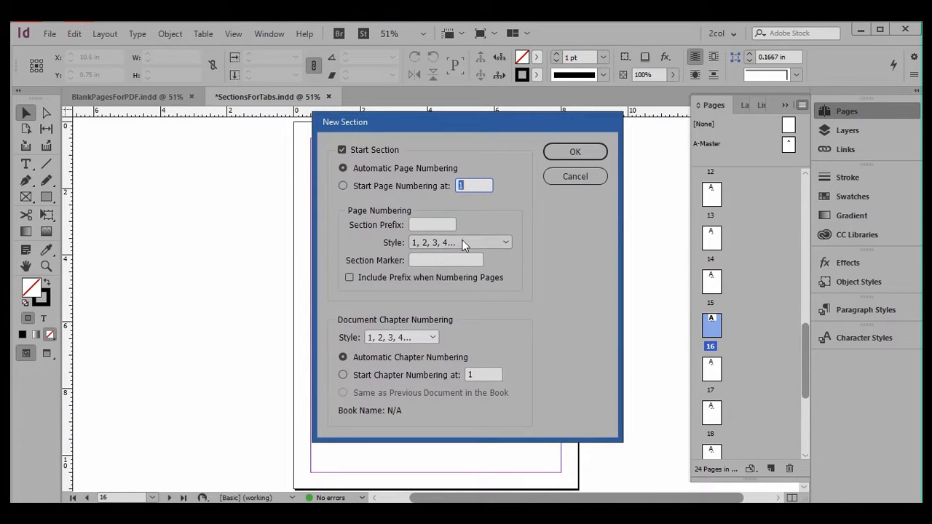
click(458, 349)
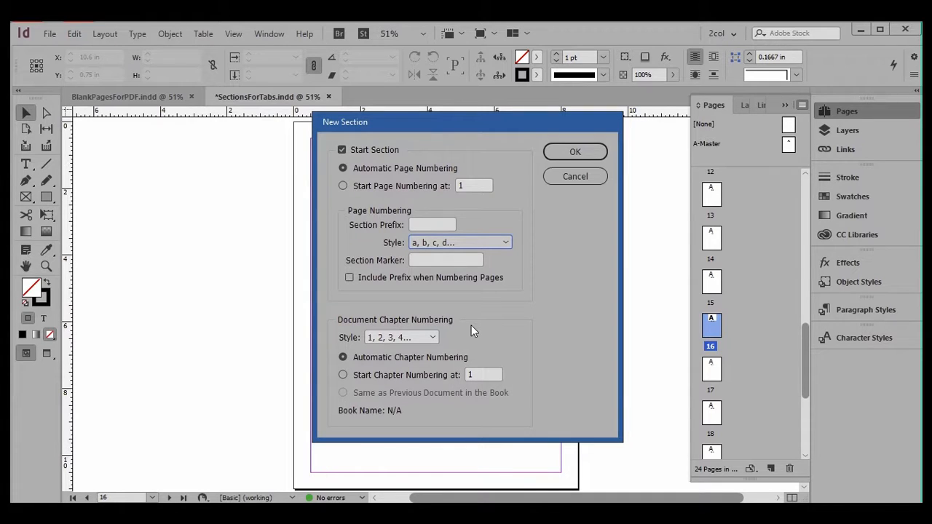
click(591, 152)
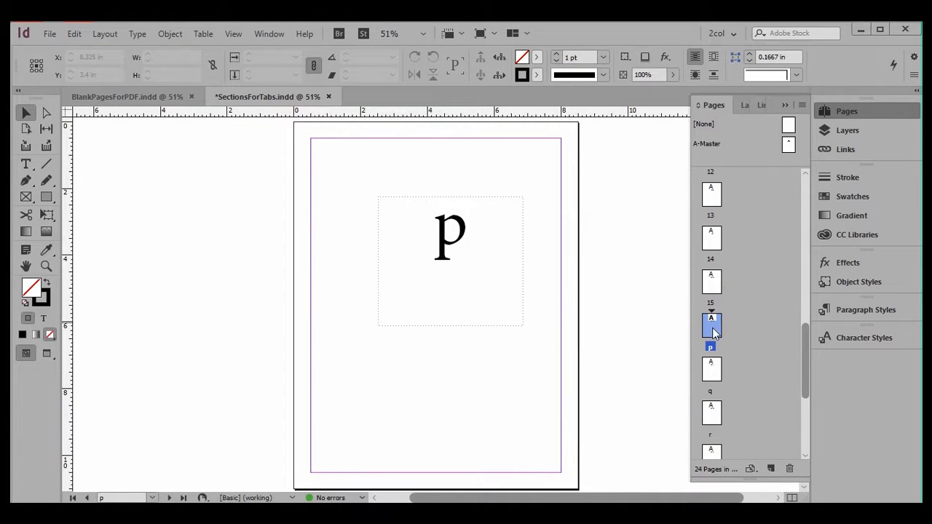
Step: Start a new section on page q with 1, 2, 3, 4... style numbering starting at 16
double_click(709, 375)
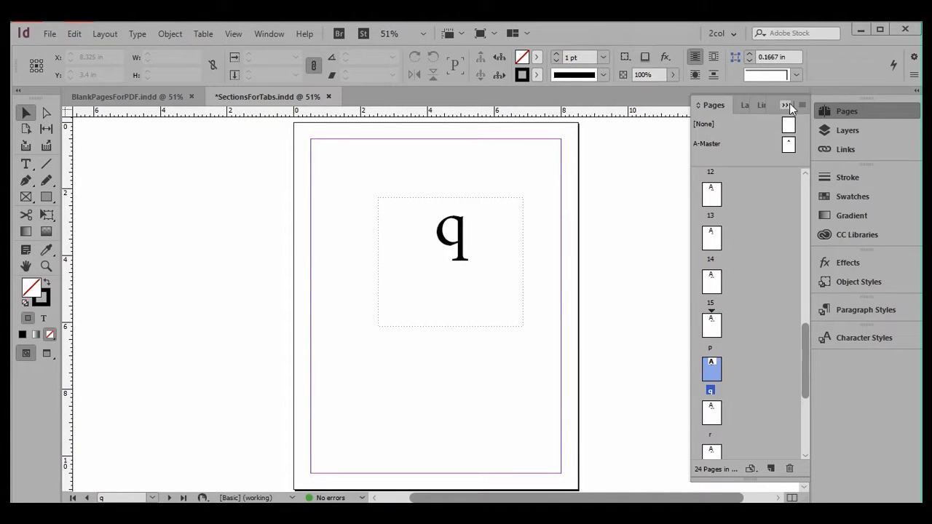
click(802, 105)
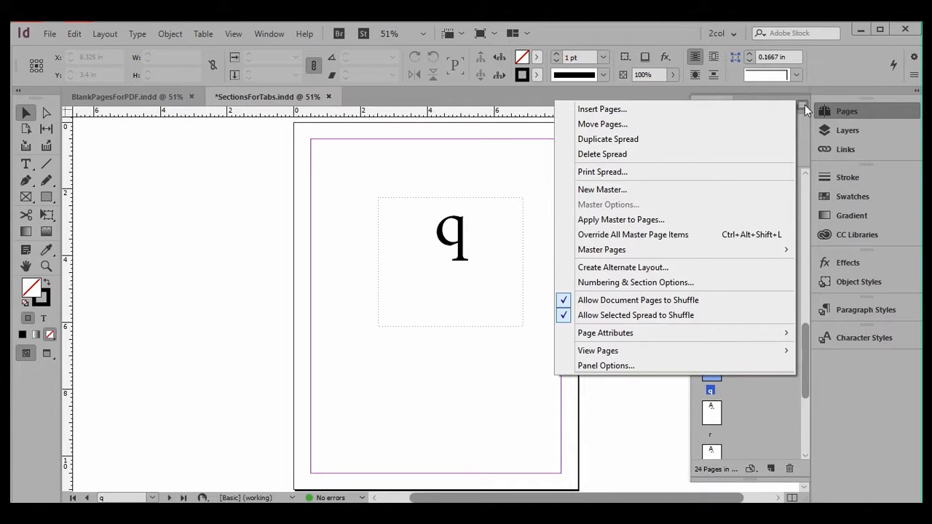
click(624, 284)
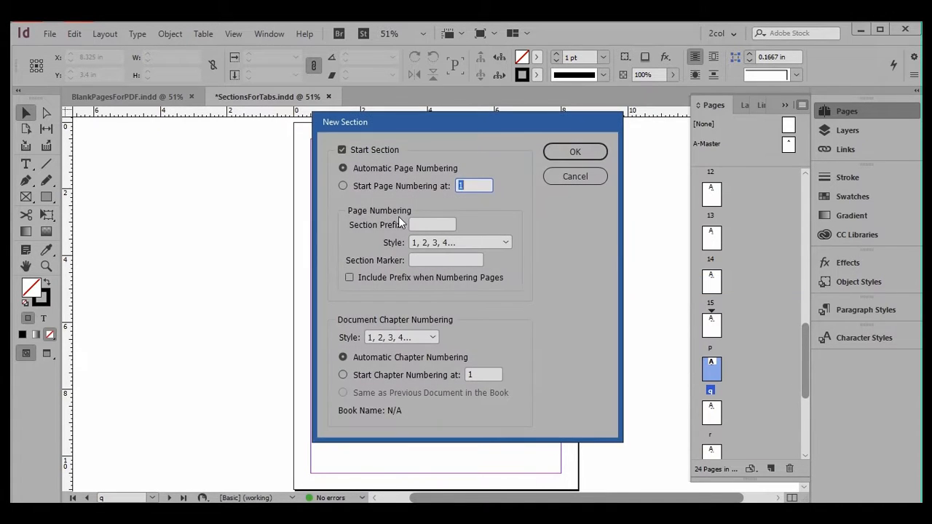
click(343, 185)
text(16)
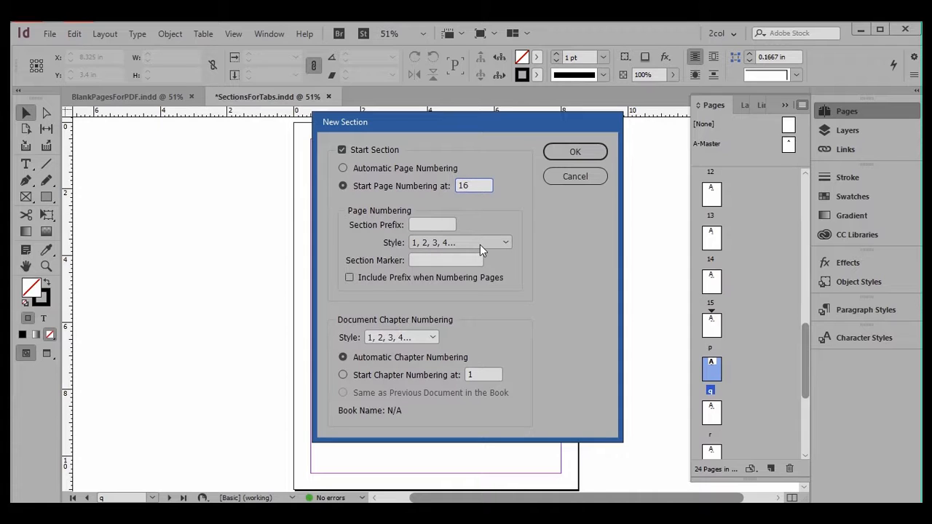
click(583, 150)
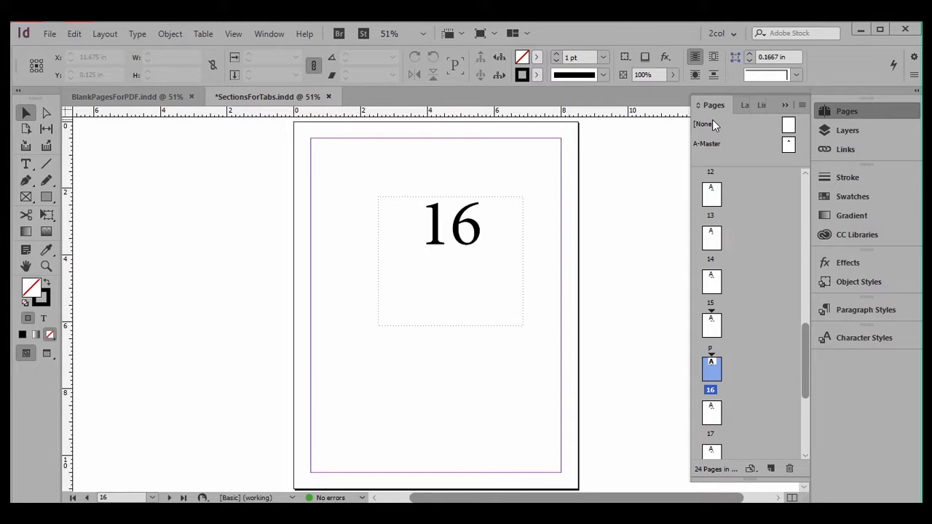
Step: Apply the [None] master to page p to remove the master's page number from it
double_click(712, 326)
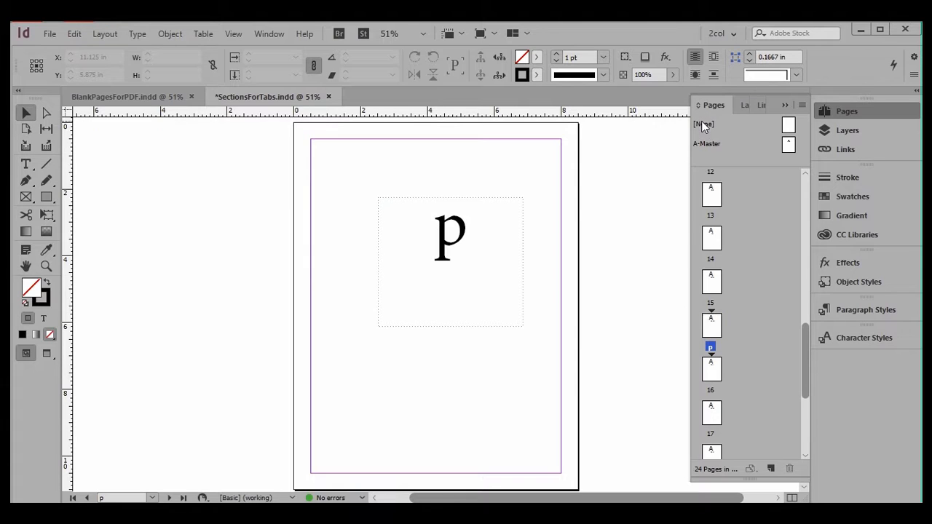
drag(702, 120, 711, 328)
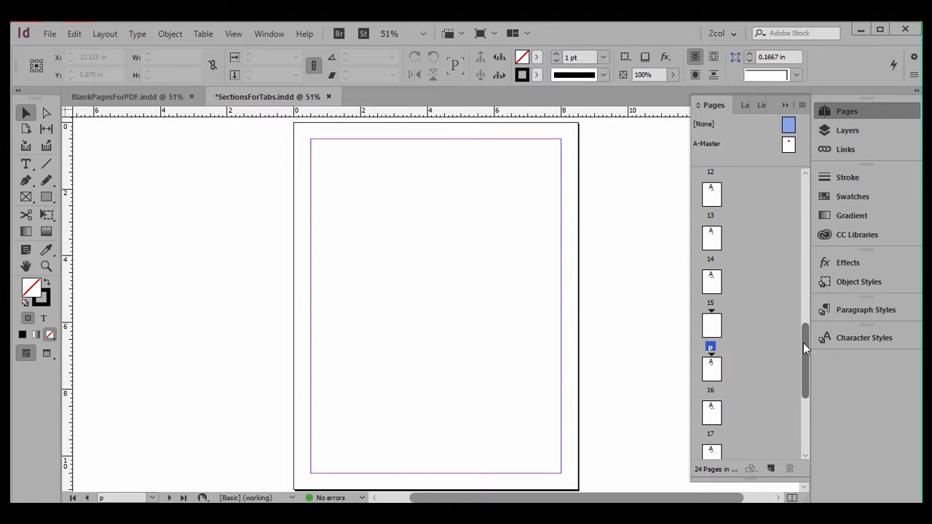
Step: Apply the [None] master to tab page k to remove the master's page number from it
drag(803, 343, 820, 292)
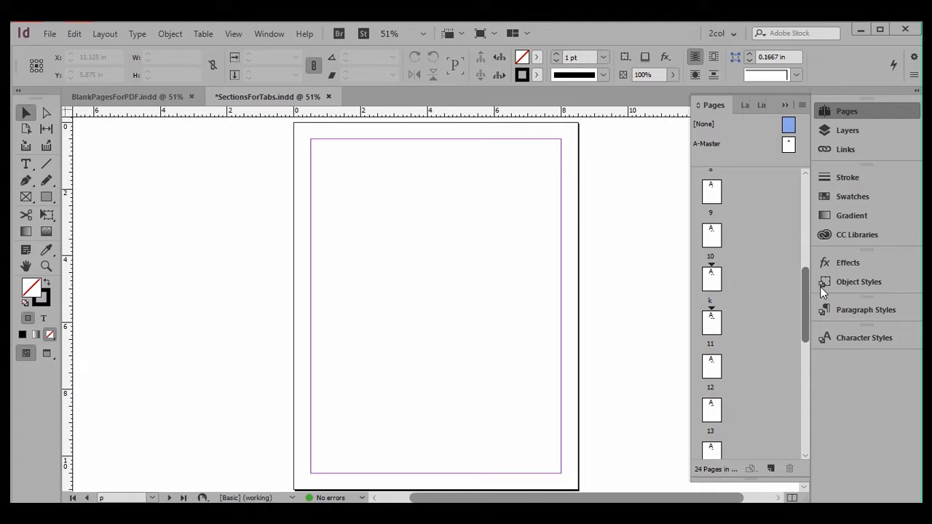
click(712, 283)
double_click(712, 282)
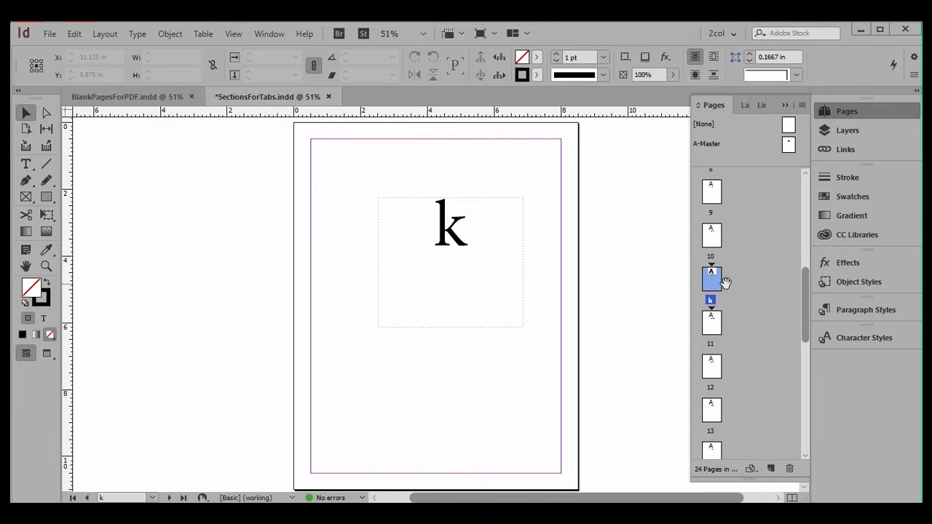
alt+click(705, 123)
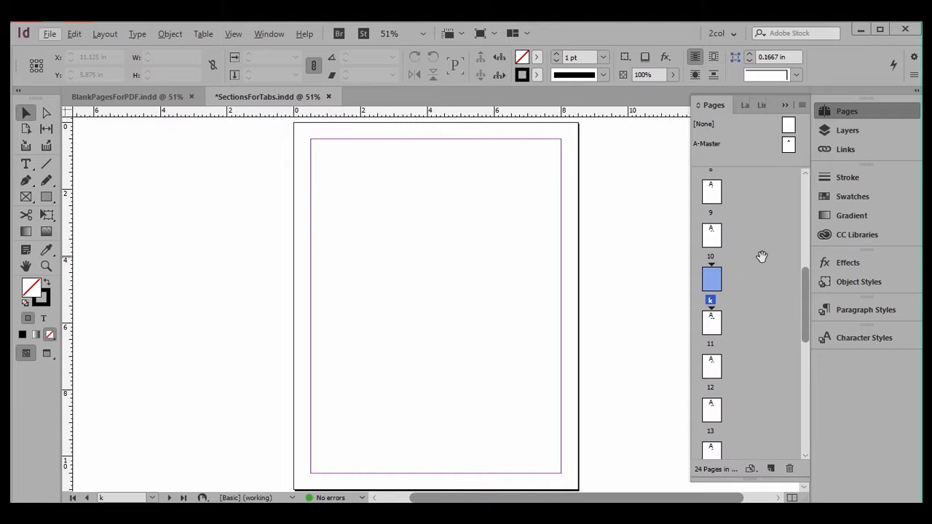
Step: Try moving tab page k to after page 12 and inspect the numbering of the pages that follow it
drag(807, 284, 787, 282)
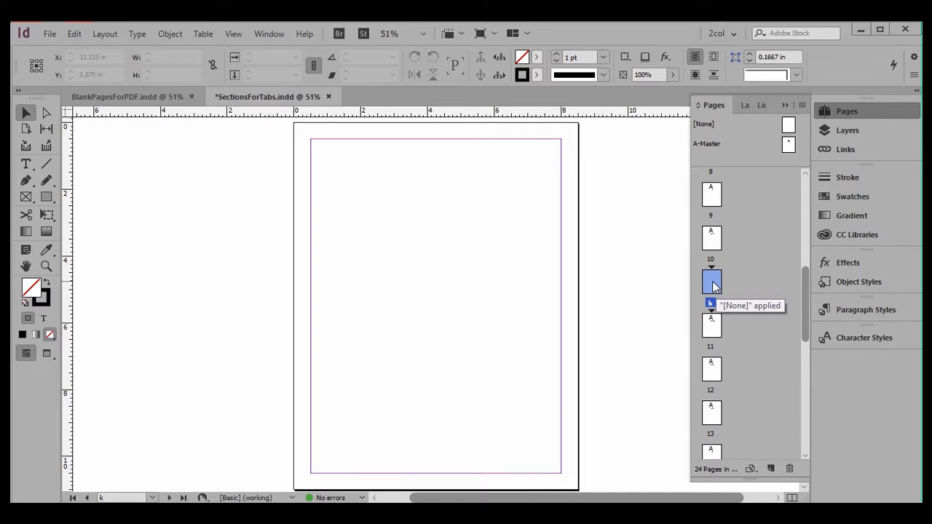
drag(734, 371, 726, 379)
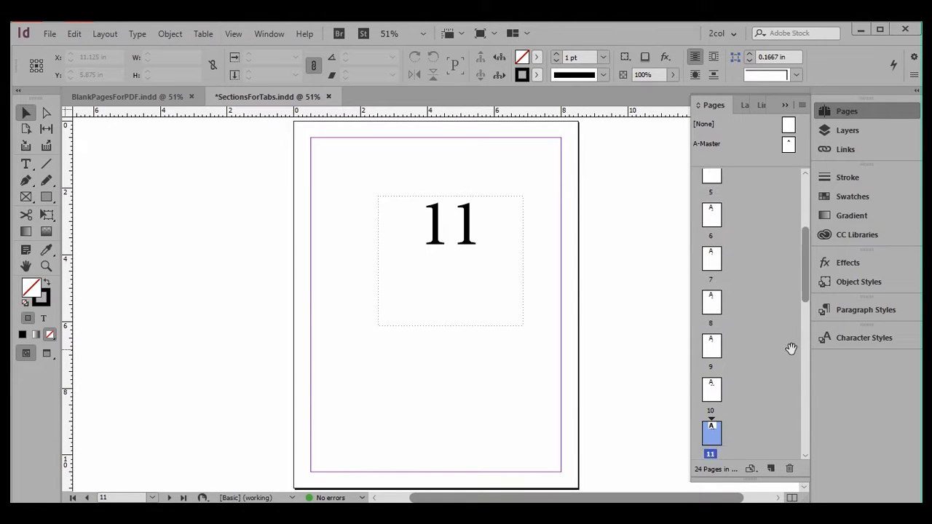
scroll(792, 348, down, 8)
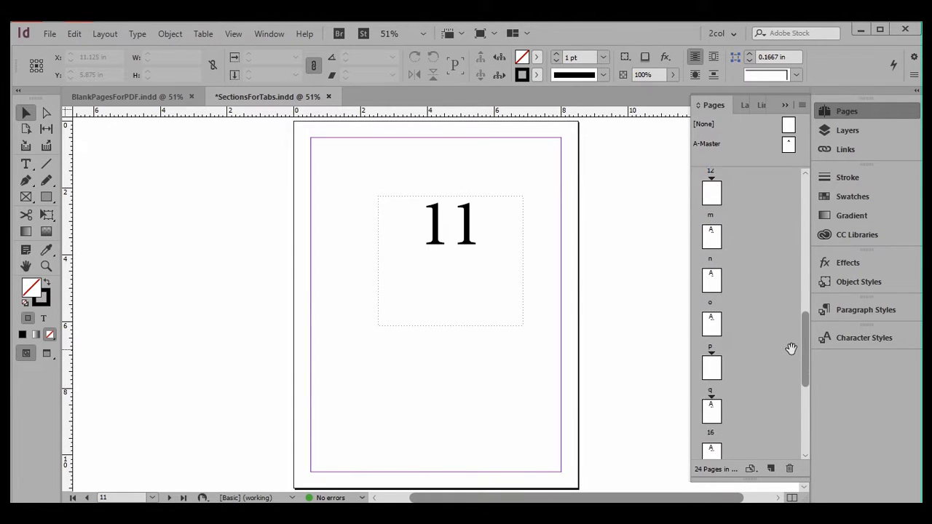
scroll(791, 348, down, 1)
scroll(791, 349, up, 3)
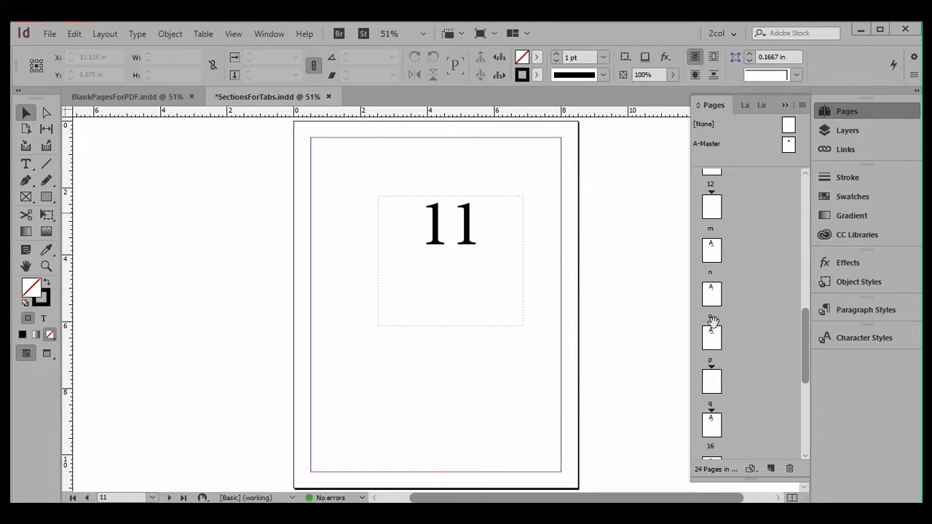
scroll(782, 225, up, 8)
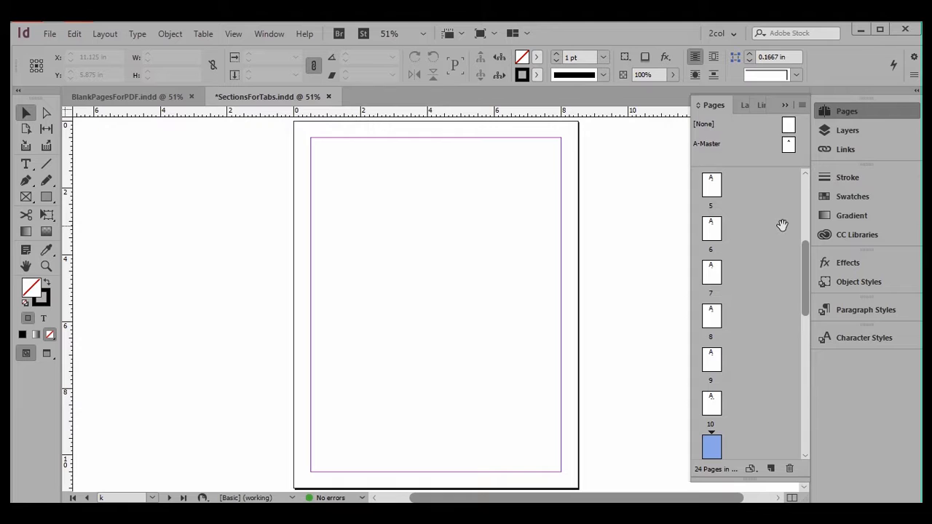
scroll(767, 301, down, 4)
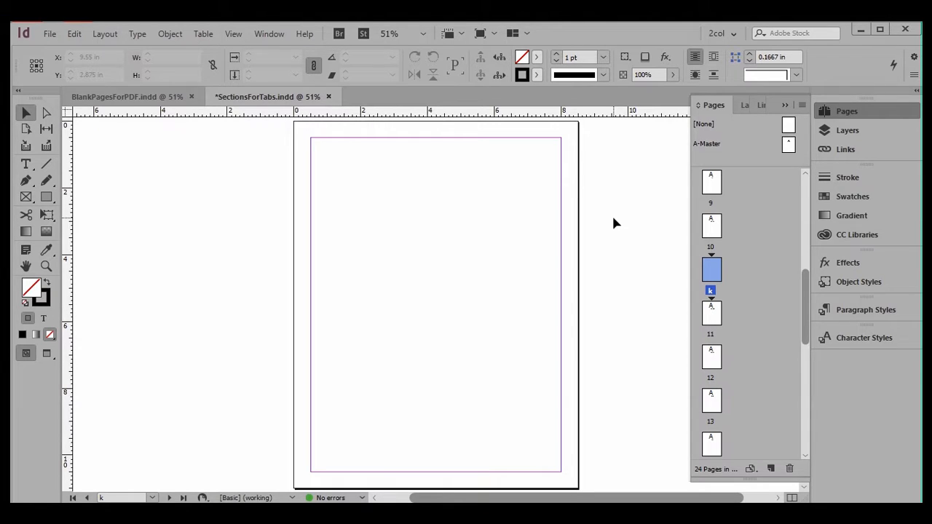
Step: In the BlankPagesForPDF.indd document, add a text frame reading TAB in the upper half of page 25
click(182, 97)
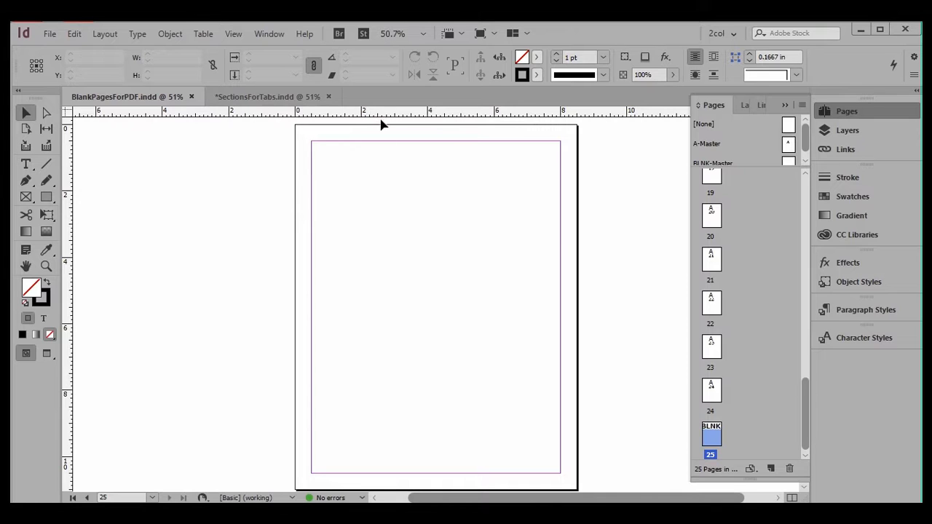
double_click(713, 444)
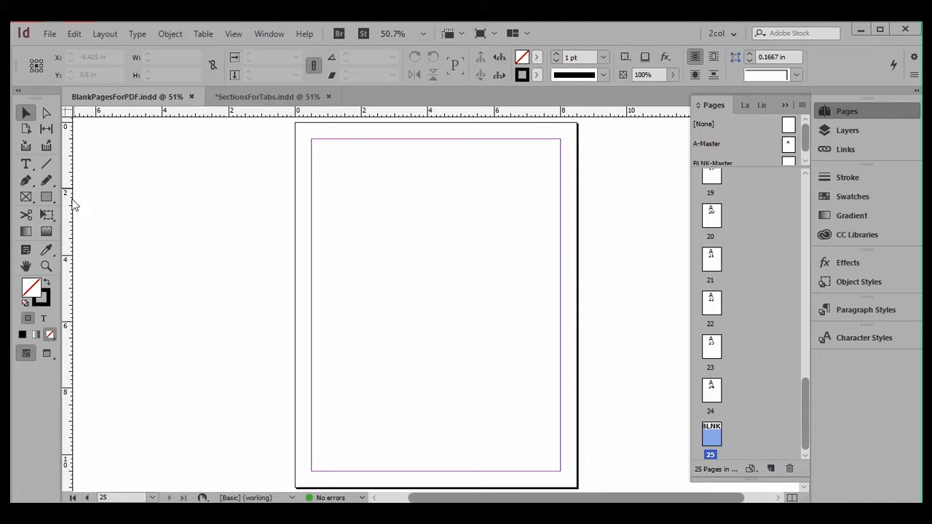
click(26, 164)
drag(351, 211, 541, 328)
text(TAB)
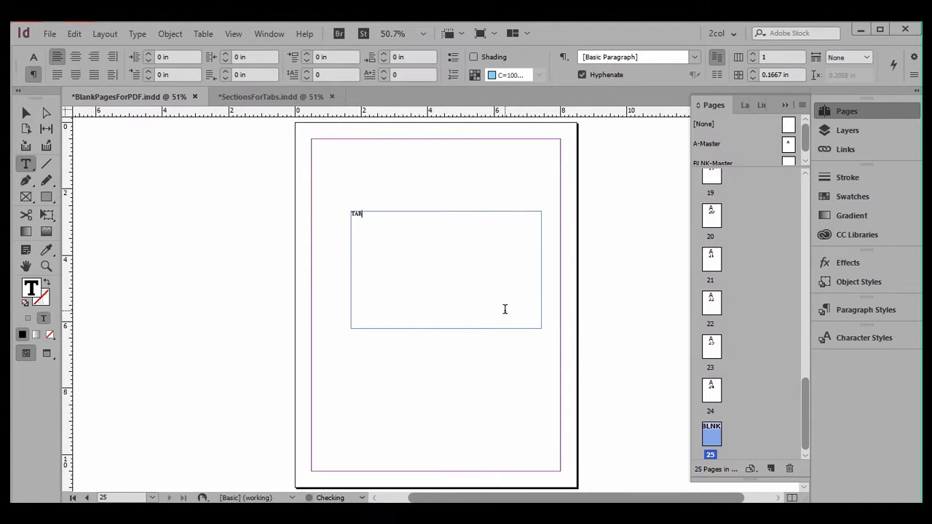
Step: Center the TAB text in its frame and enlarge it until it is about 2 inches wide
key(ctrl+a)
key(ctrl+shift+c)
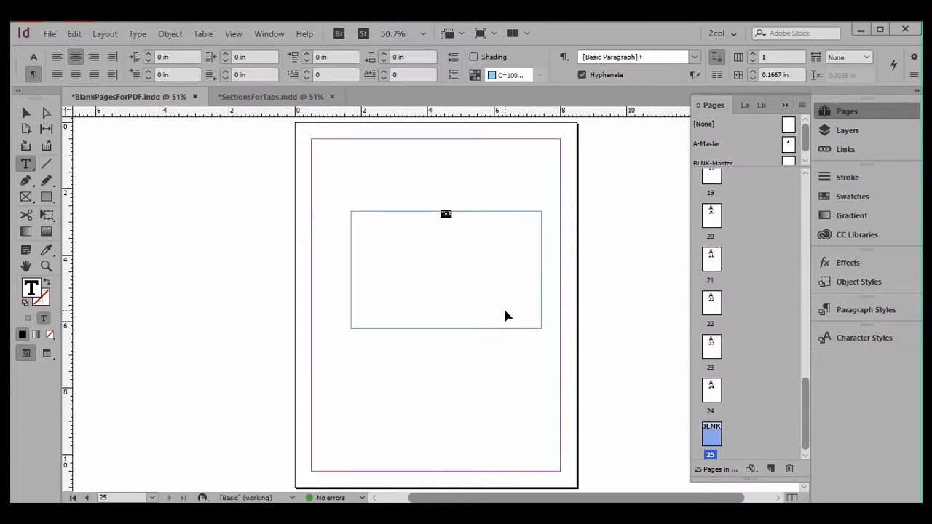
key(ctrl+shift+period)
key(ctrl+shift+period)
key(ctrl+shift+period)
key(ctrl+shift+period)
key(ctrl+shift+period)
key(ctrl+shift+period)
key(ctrl+shift+period)
key(ctrl+shift+period)
key(ctrl+shift+period)
key(ctrl+shift+period)
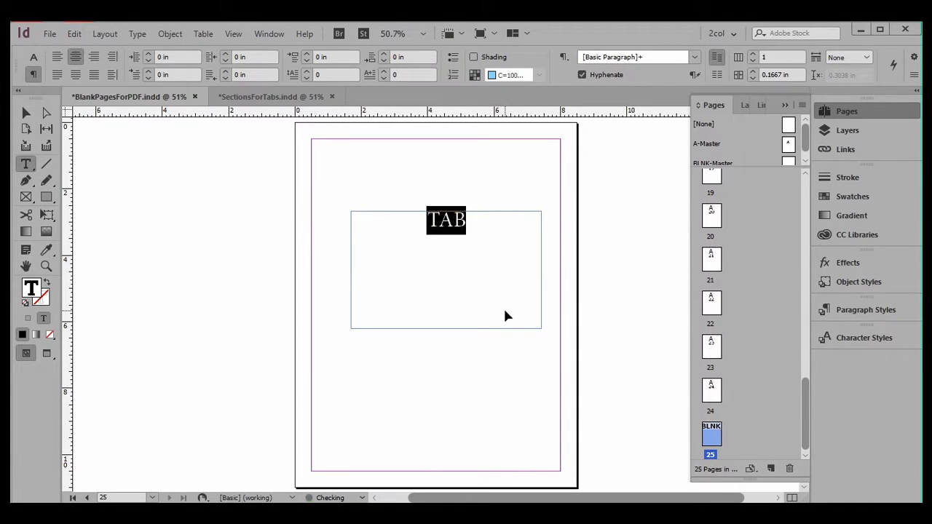
key(ctrl+shift+period)
key(ctrl+shift+period)
key(ctrl+shift+period)
key(ctrl+shift+period)
key(ctrl+shift+period)
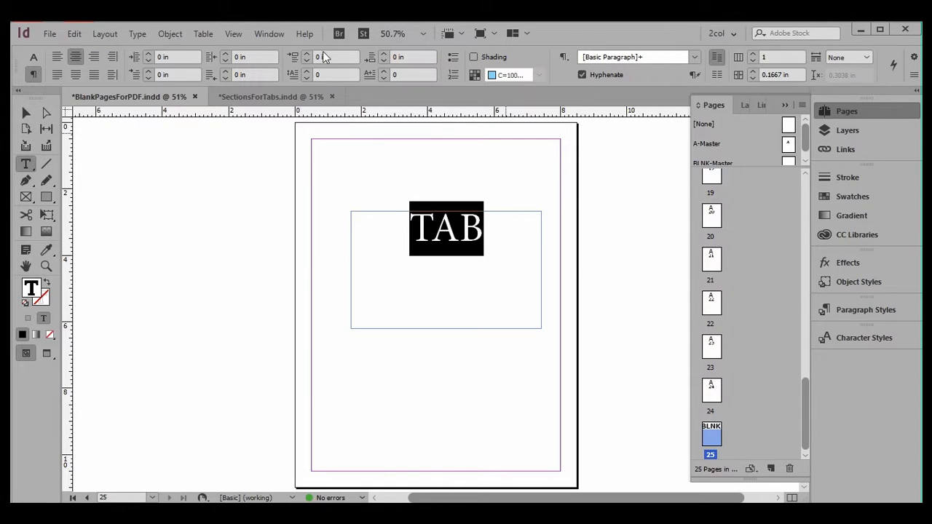
Step: Start a PDF export with the High Quality Print preset, replacing BlankPagesForPDF.pdf on the Desktop
click(49, 34)
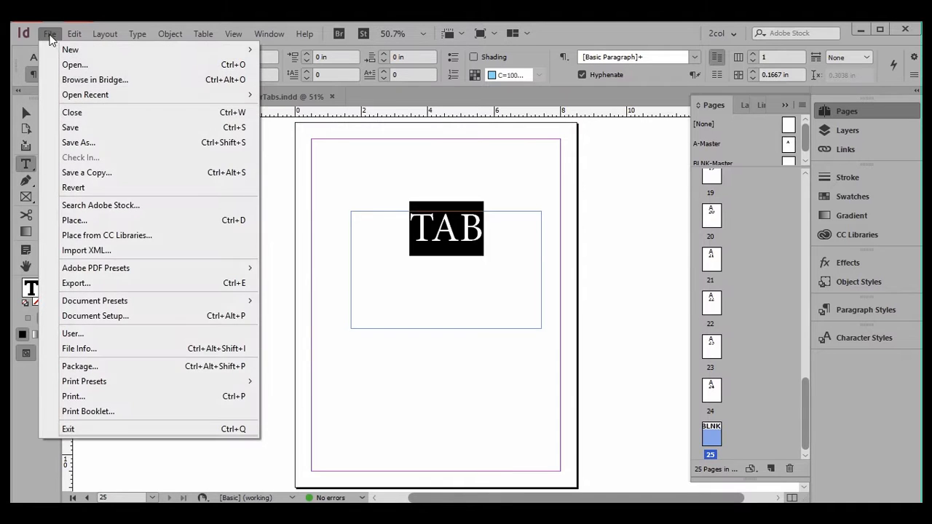
mouse_move(146, 273)
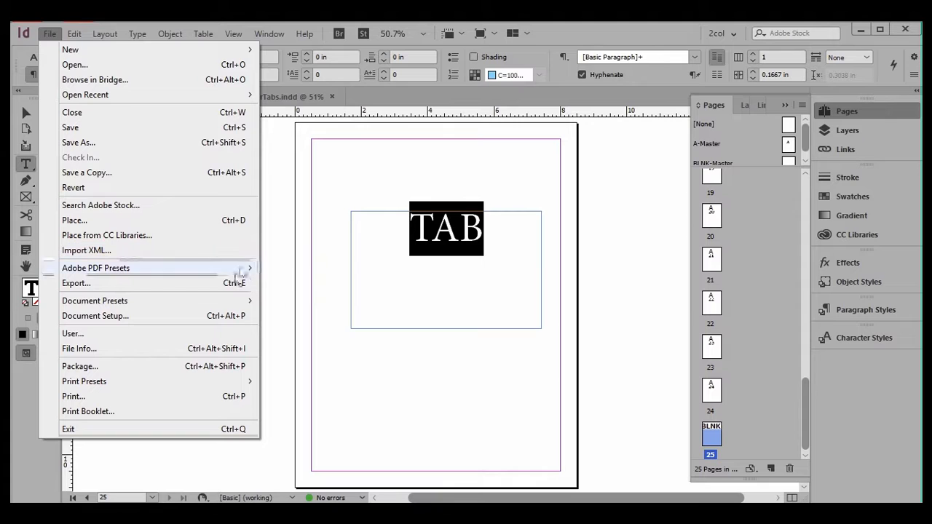
click(293, 287)
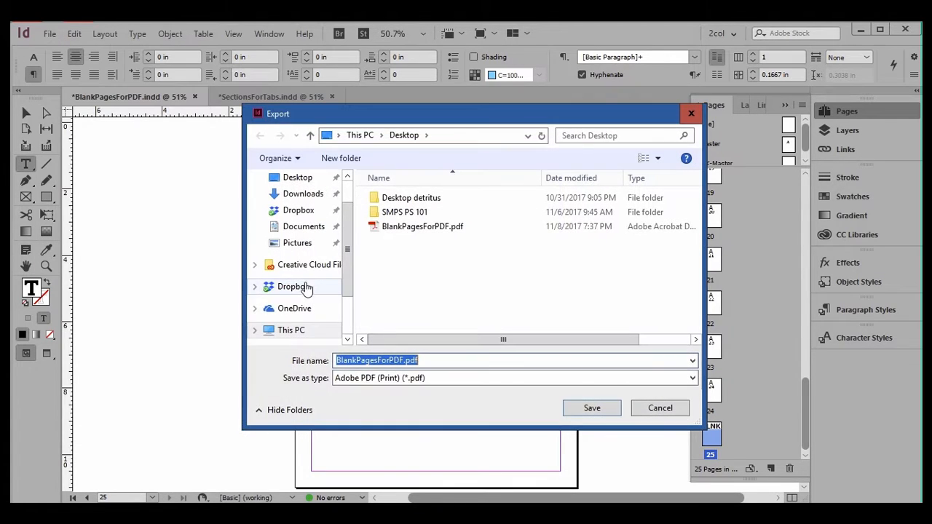
click(442, 227)
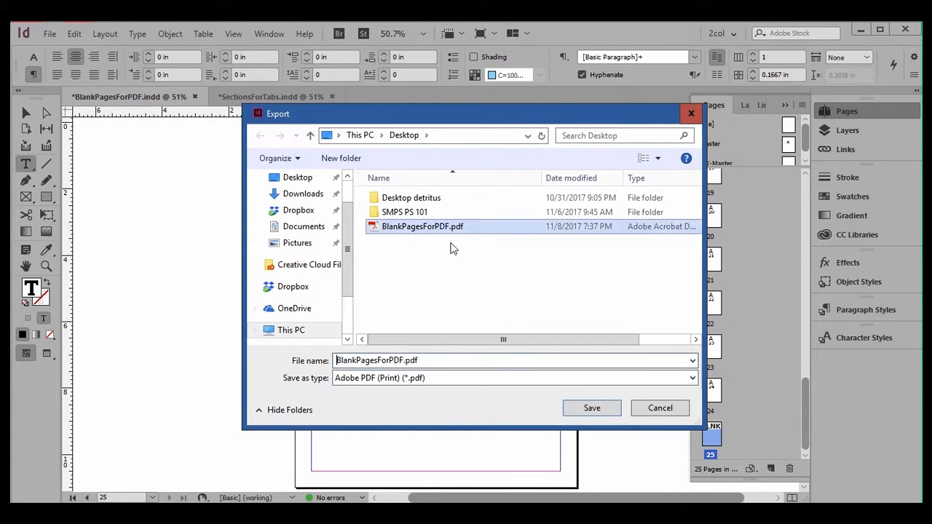
click(591, 408)
click(509, 288)
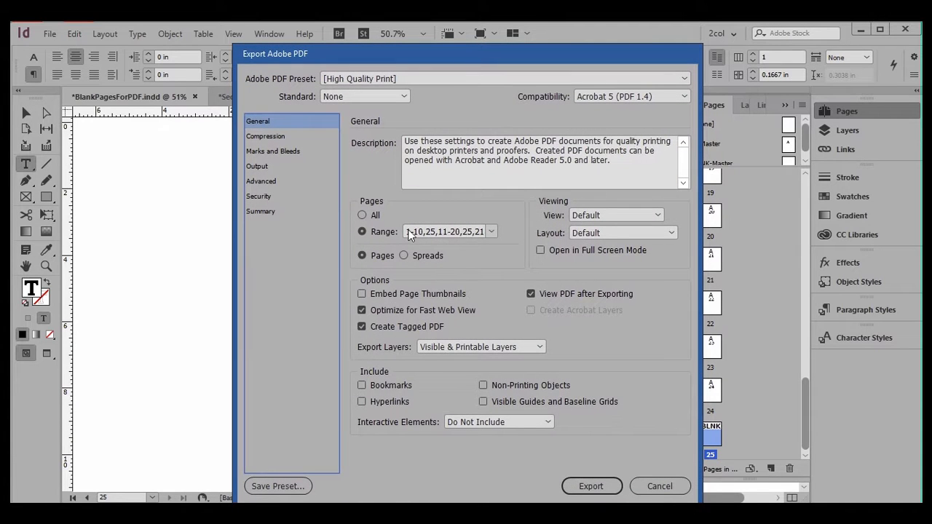
Step: Set the export page range to 1-10,25,11-20,25,21-24 and export the PDF
drag(408, 232, 733, 210)
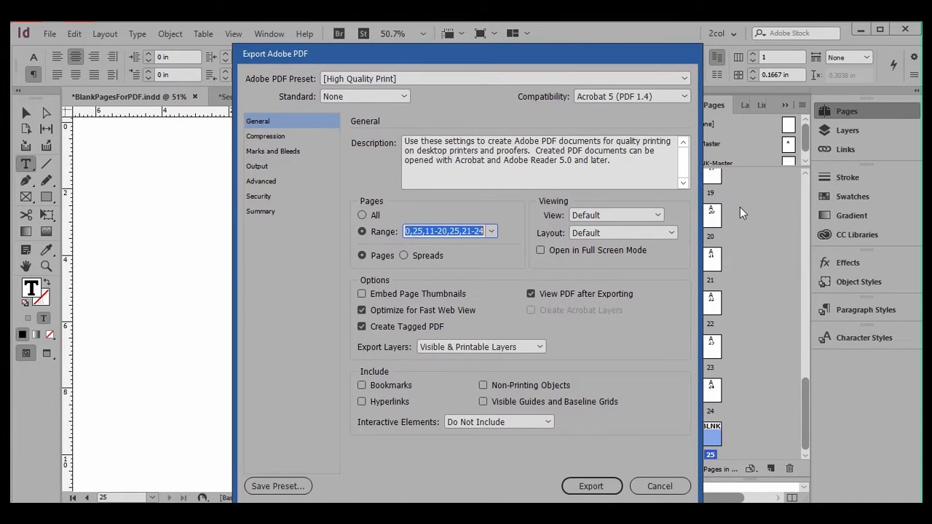
key(BackSpace)
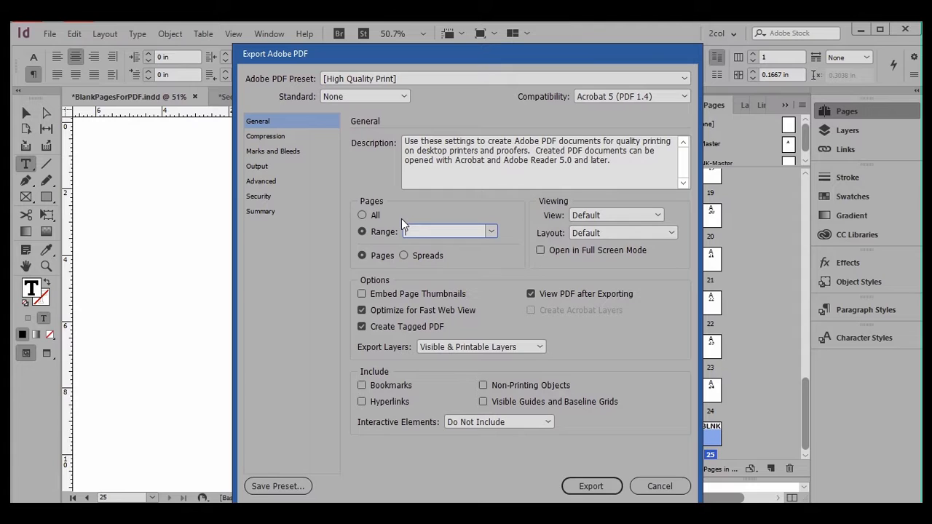
text(1-10)
text(,)
text(25)
text(,)
text(11-20)
text(,)
text(25,)
text(21-)
text(24)
drag(411, 235, 374, 234)
drag(464, 231, 496, 227)
click(593, 487)
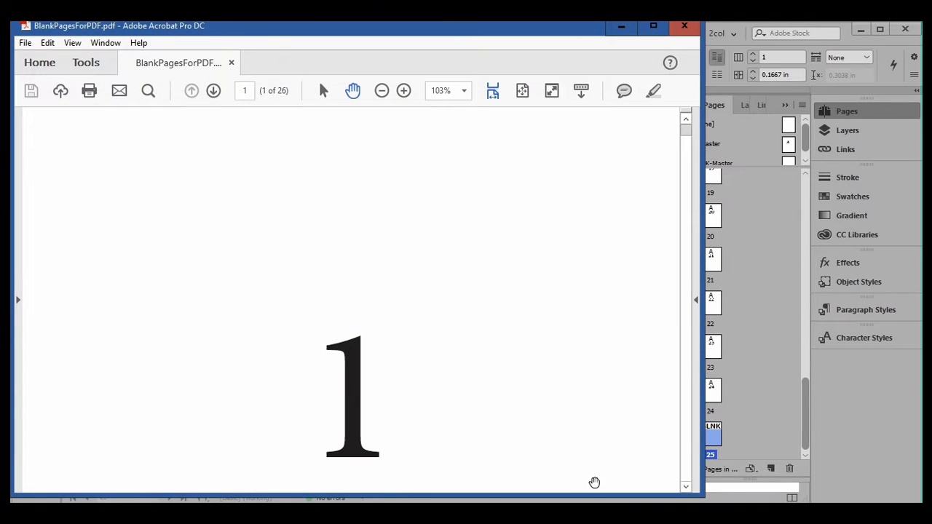
Step: Show the page thumbnails of the exported PDF in Acrobat and view the TAB page between pages 10 and 11
click(29, 127)
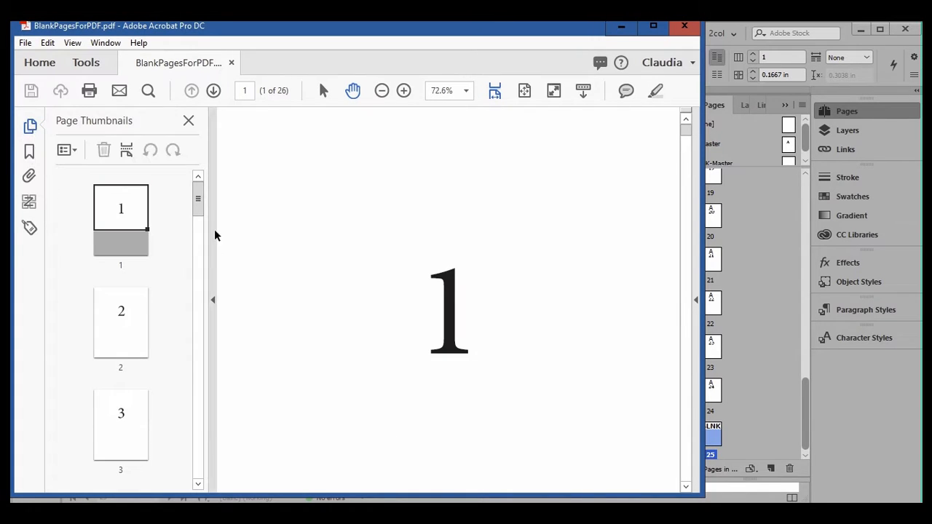
drag(200, 211, 208, 318)
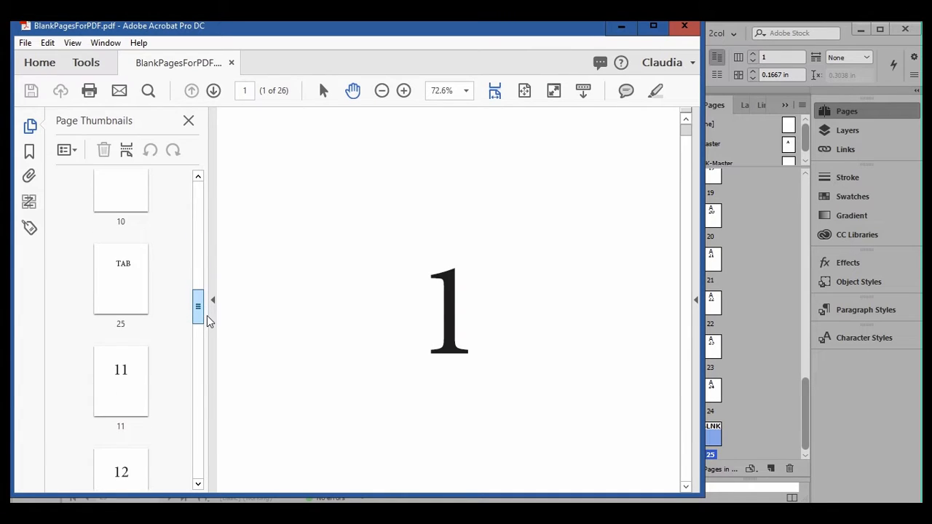
click(130, 274)
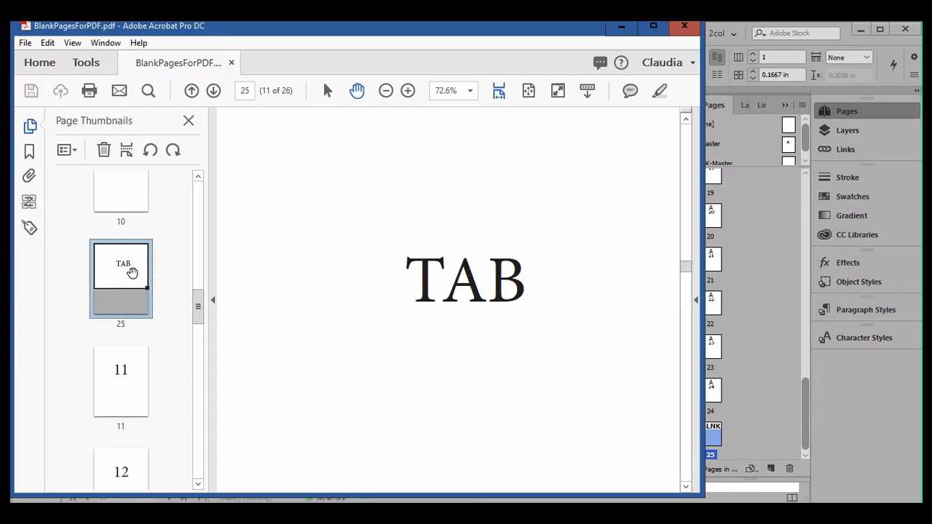
click(132, 324)
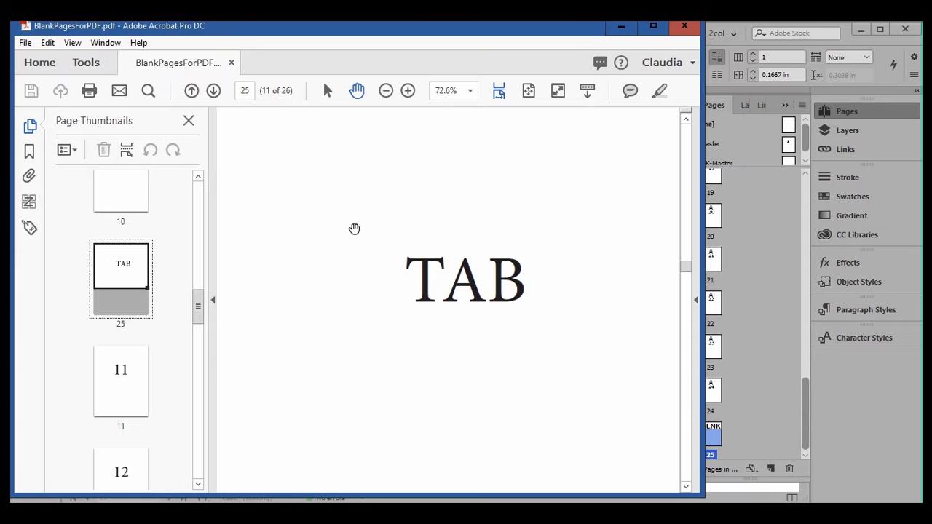
Step: Go to pages 10, 11 and 25 of the PDF by page number to check its page labels
key(ctrl+shift+n)
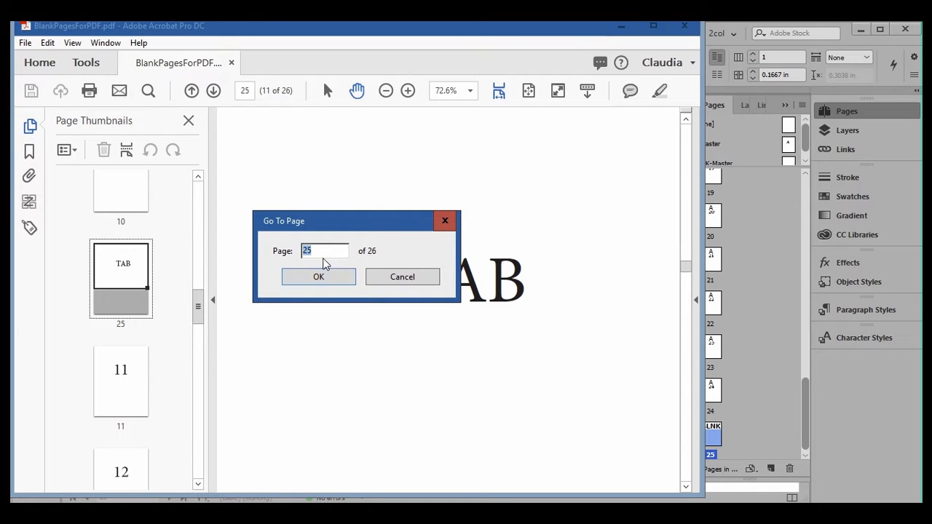
text(10)
key(Return)
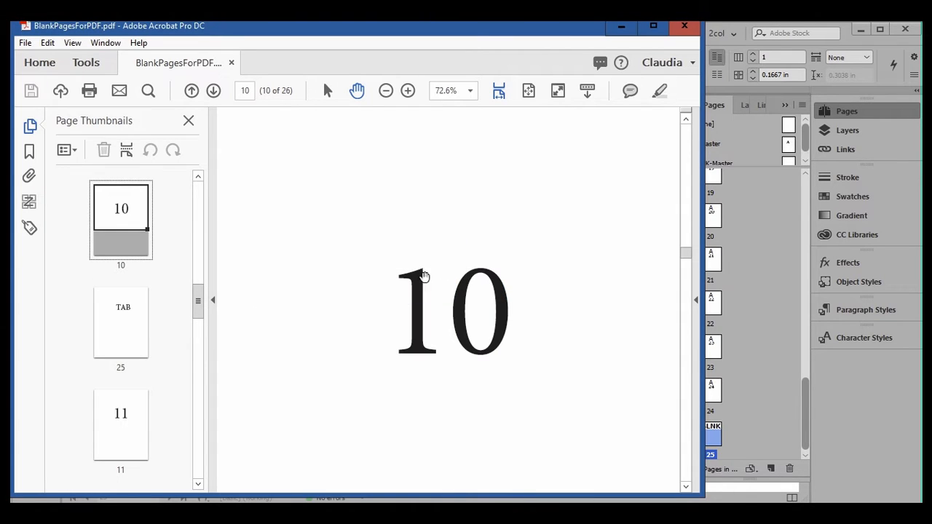
key(ctrl+shift+n)
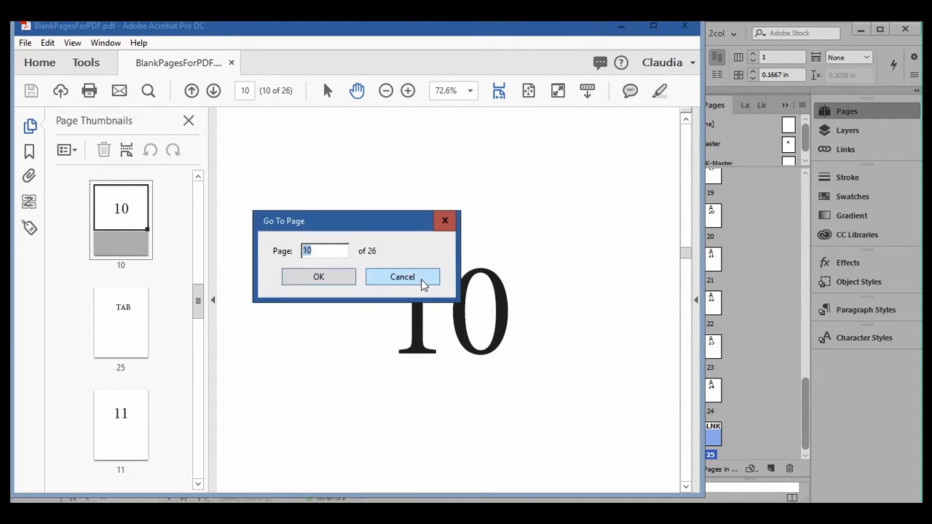
text(11)
key(Return)
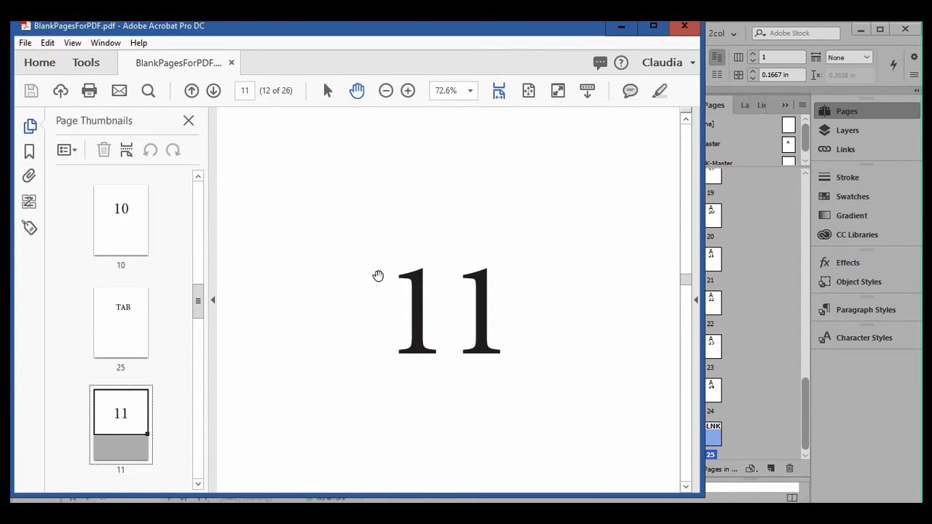
key(ctrl+shift+n)
text(25)
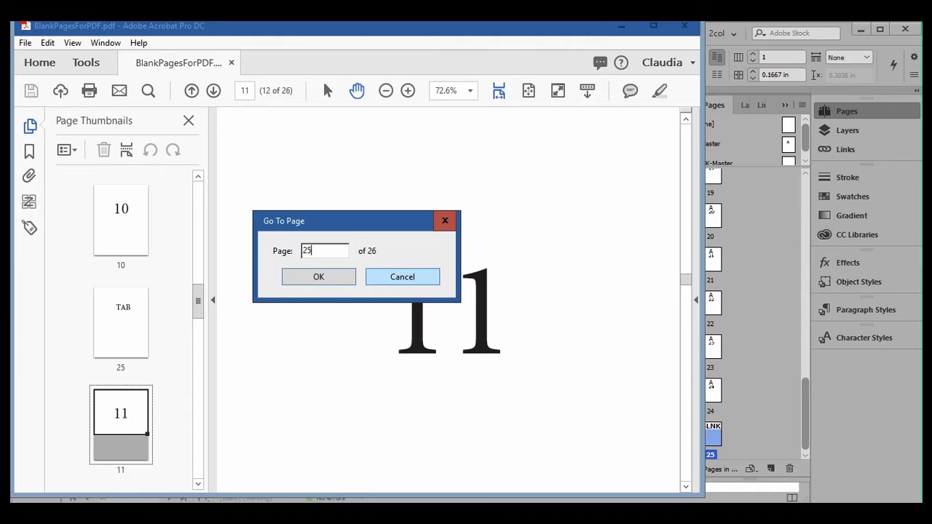
key(Return)
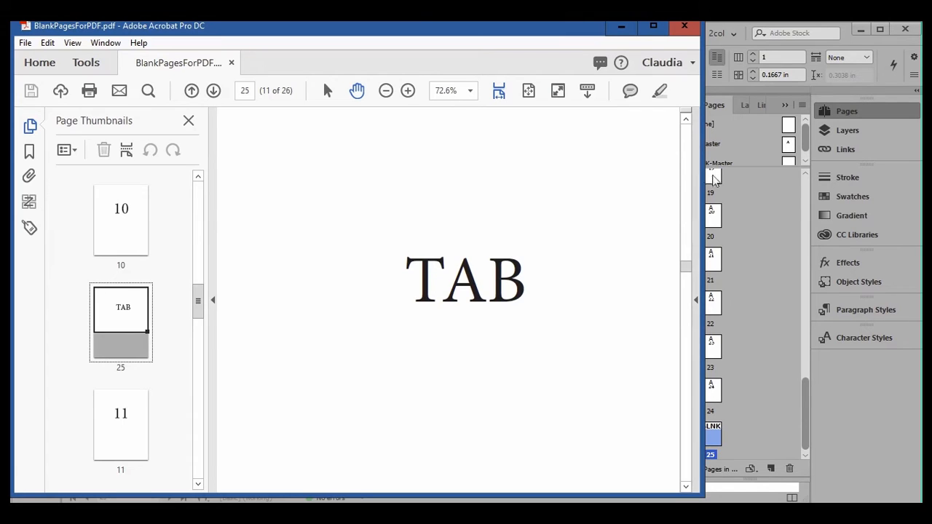
Step: Switch back to InDesign and compare the SectionsForTabs.indd document with BlankPagesForPDF.indd
click(742, 153)
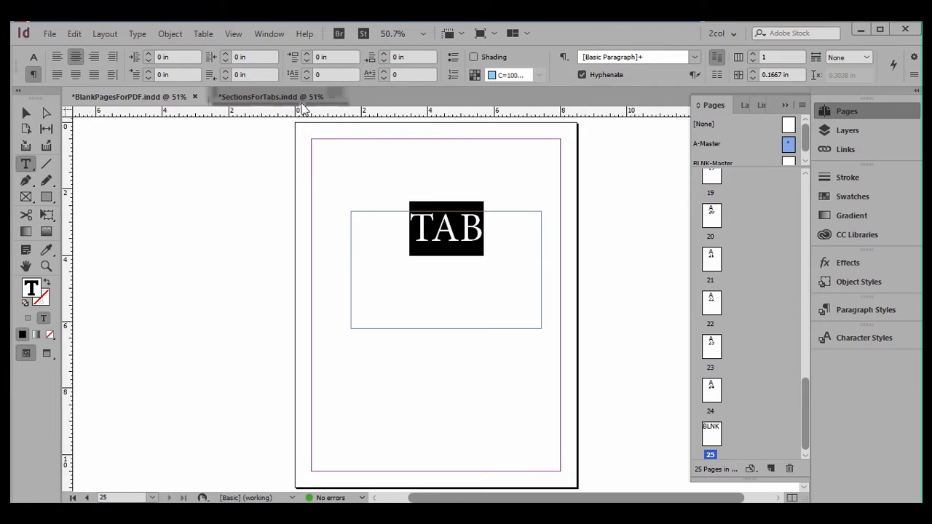
click(271, 96)
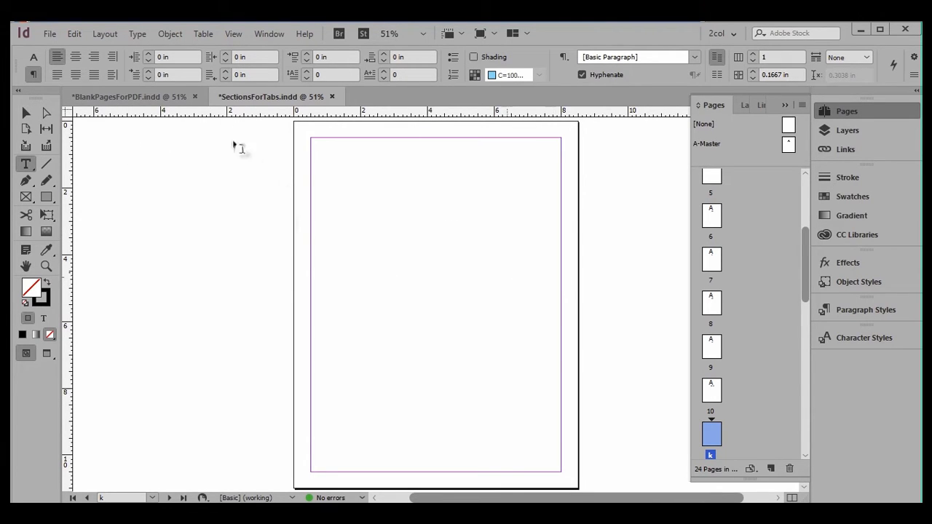
click(149, 97)
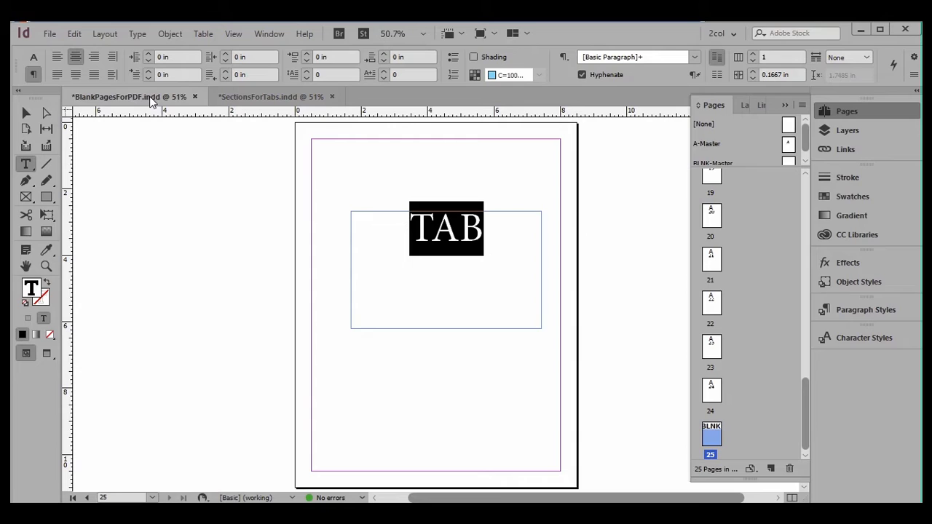